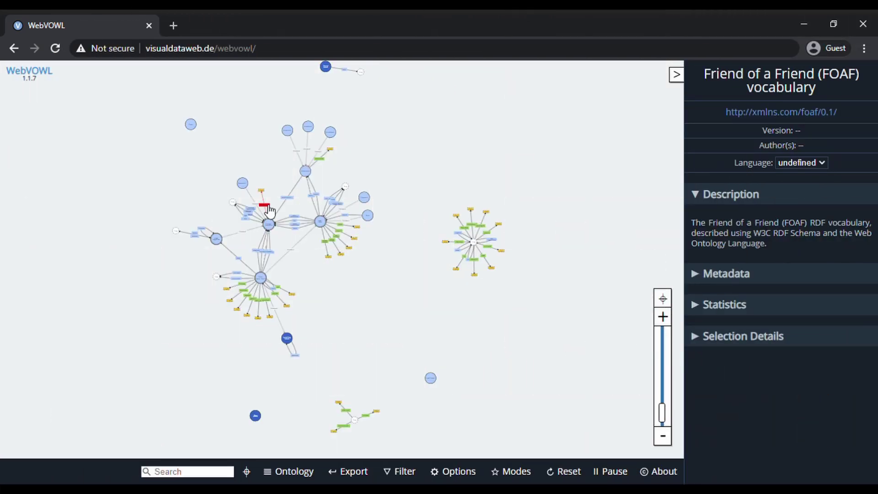
# Turn on editing mode and start a new empty ontology
pyautogui.moveTo(512, 472)
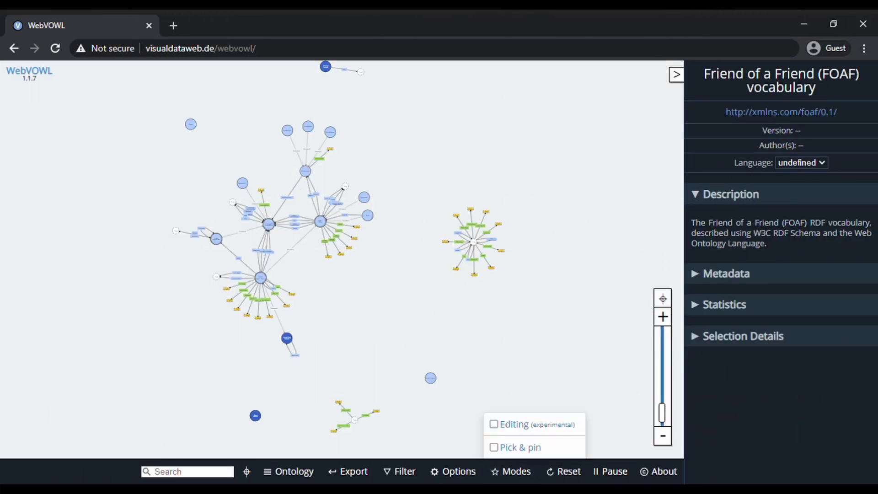
pyautogui.click(510, 427)
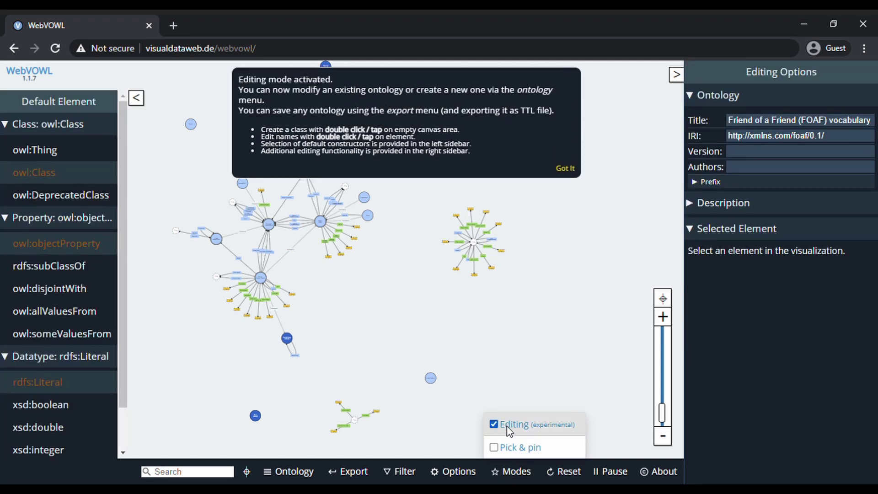
pyautogui.click(571, 168)
pyautogui.moveTo(314, 470)
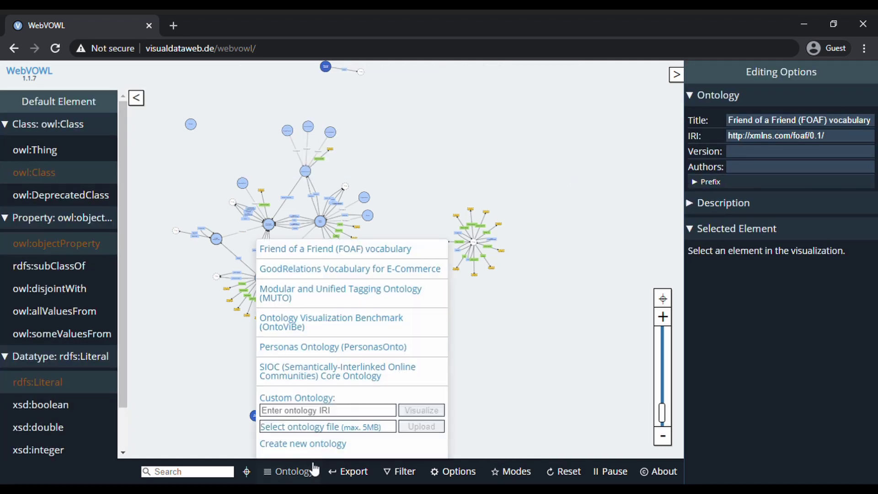
pyautogui.click(310, 444)
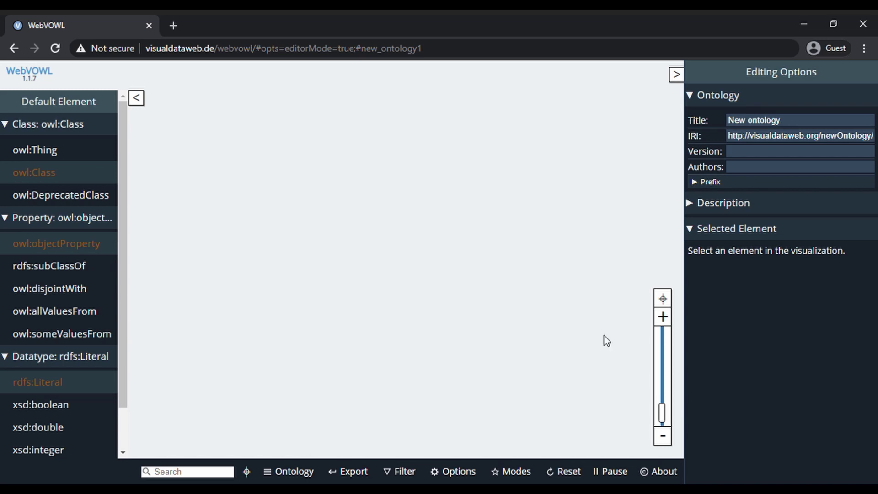
# Title the ontology 'Vehicles' and describe it as 'This is an ontology about vehicles.'
pyautogui.moveTo(803, 121); pyautogui.dragTo(734, 120)
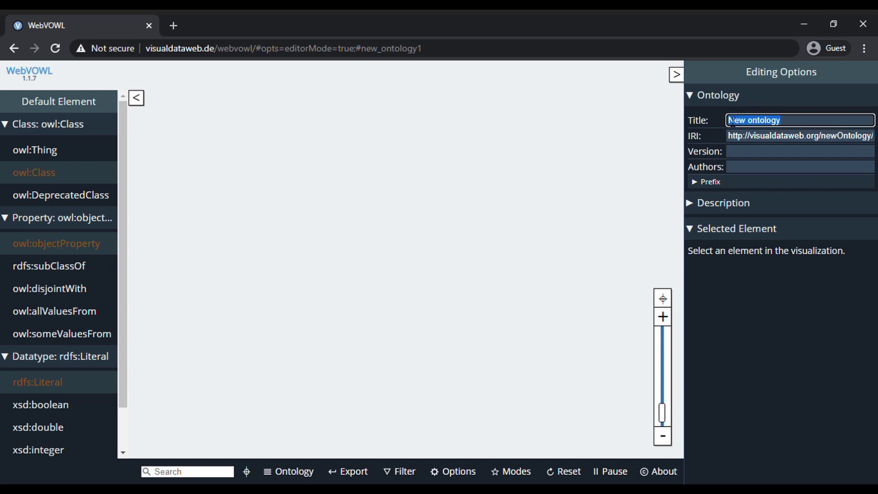
pyautogui.write('Vi')
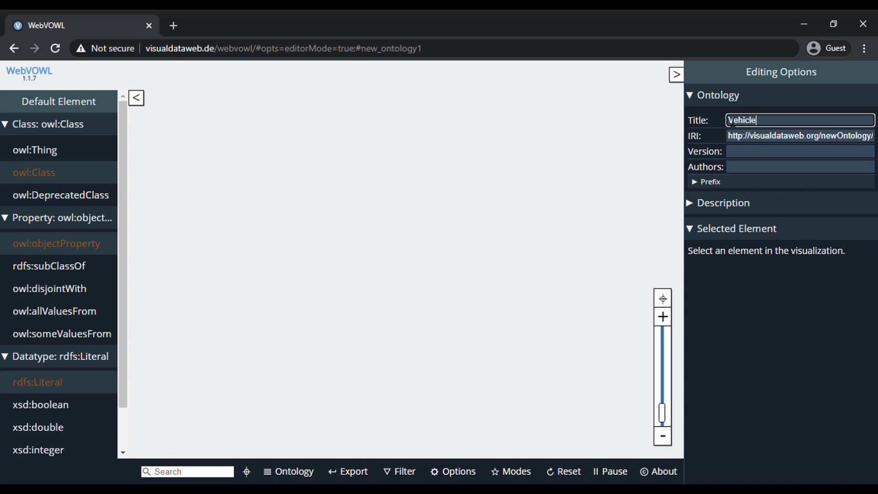
pyautogui.click(700, 205)
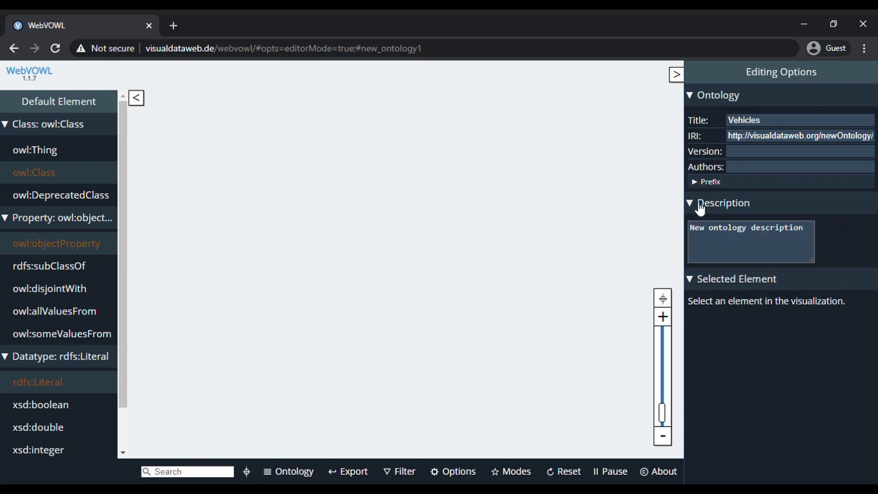
pyautogui.moveTo(794, 234); pyautogui.dragTo(686, 233)
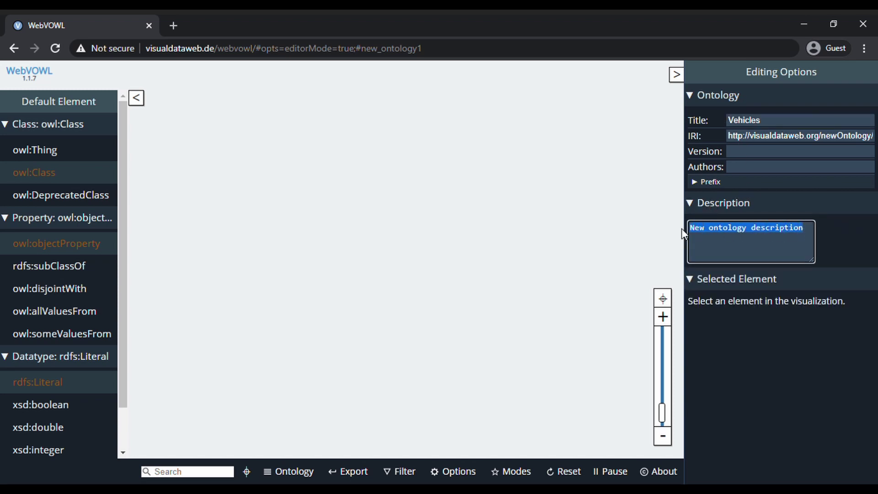
pyautogui.write('This is ')
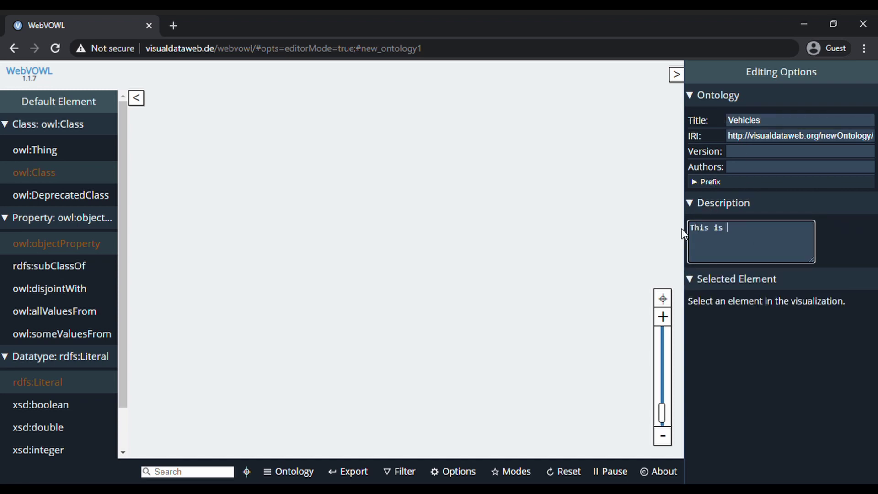
pyautogui.write('an ontology about ')
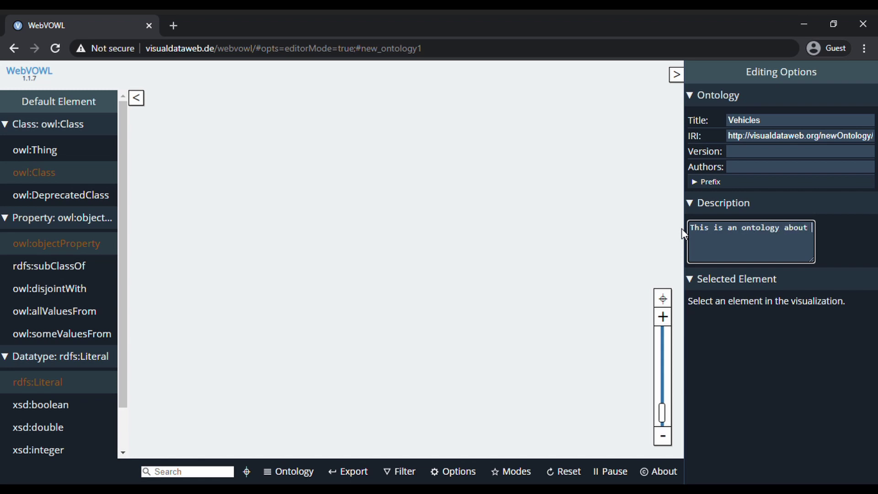
pyautogui.write('vehicles.')
pyautogui.click(40, 172)
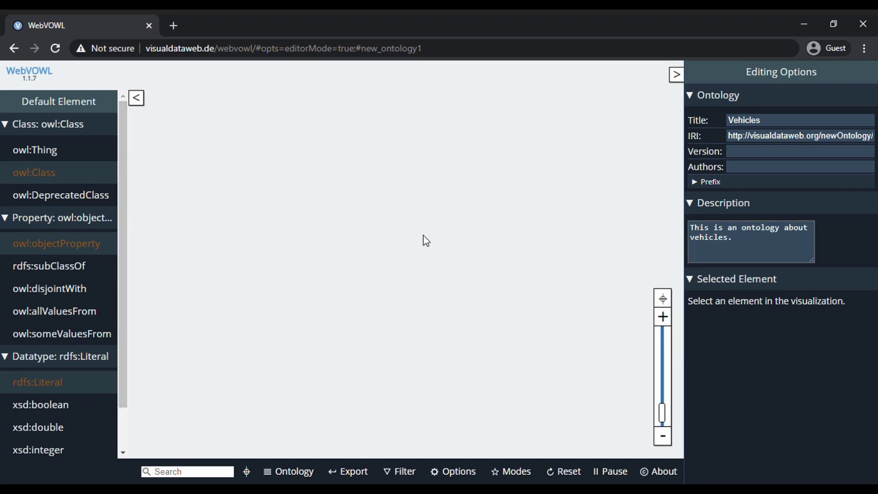
# Create the Vehicle class and add Car as its subclass
pyautogui.doubleClick(383, 248)
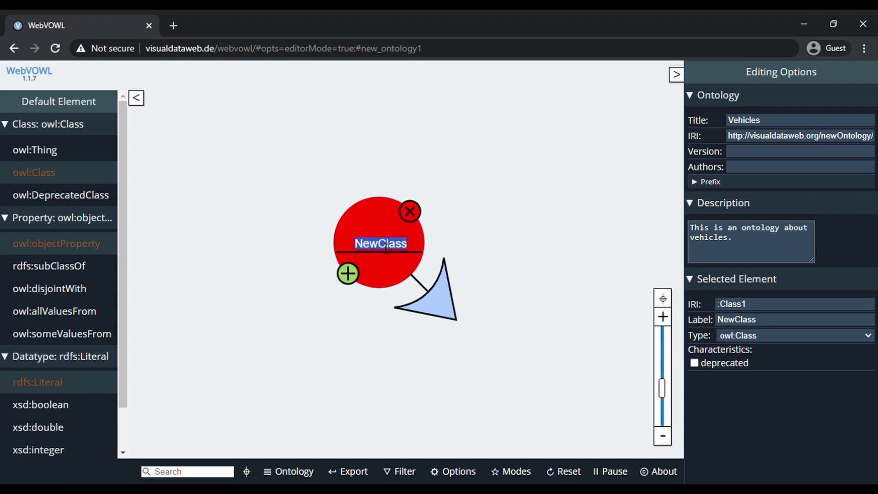
pyautogui.write('Ve')
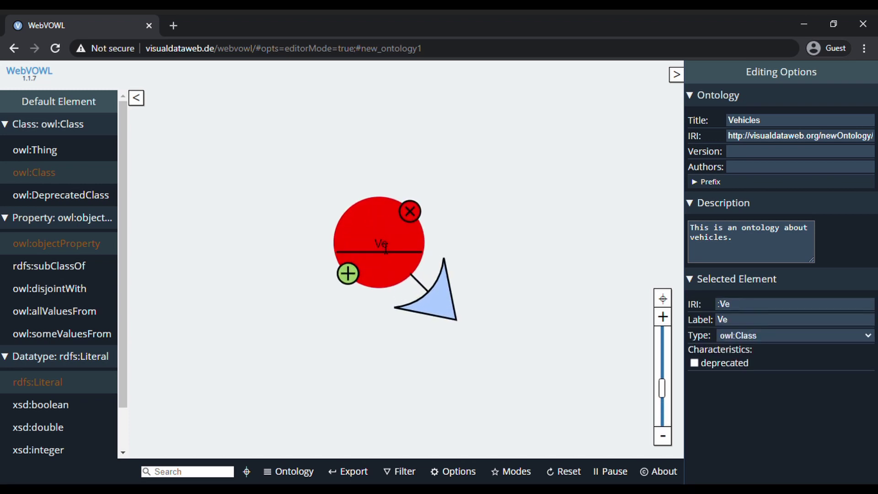
pyautogui.write('hicle')
pyautogui.press('Return')
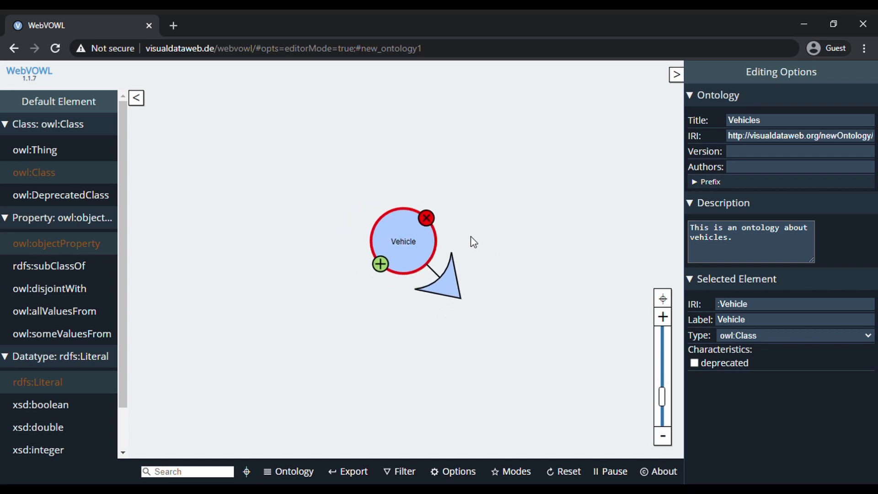
pyautogui.click(61, 268)
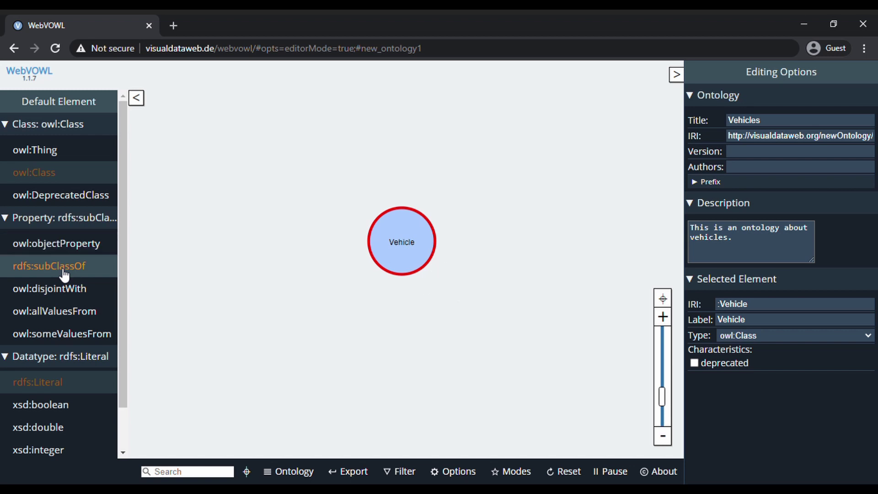
pyautogui.doubleClick(314, 239)
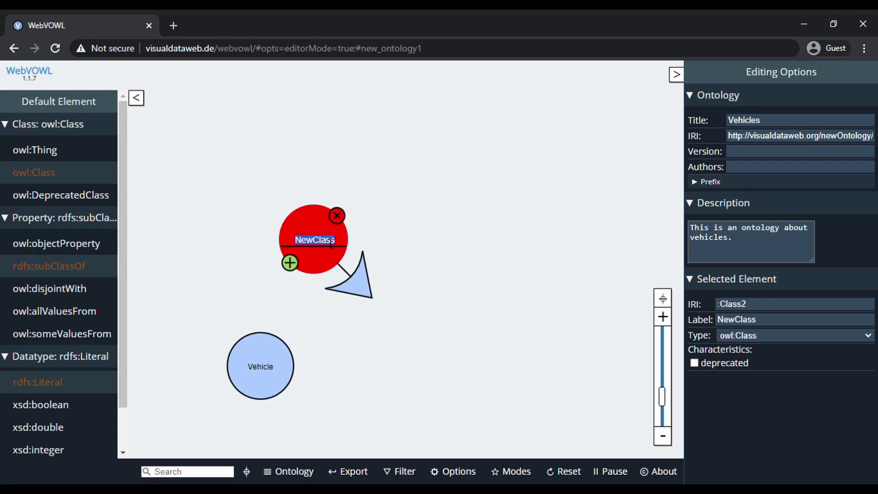
pyautogui.write('Car')
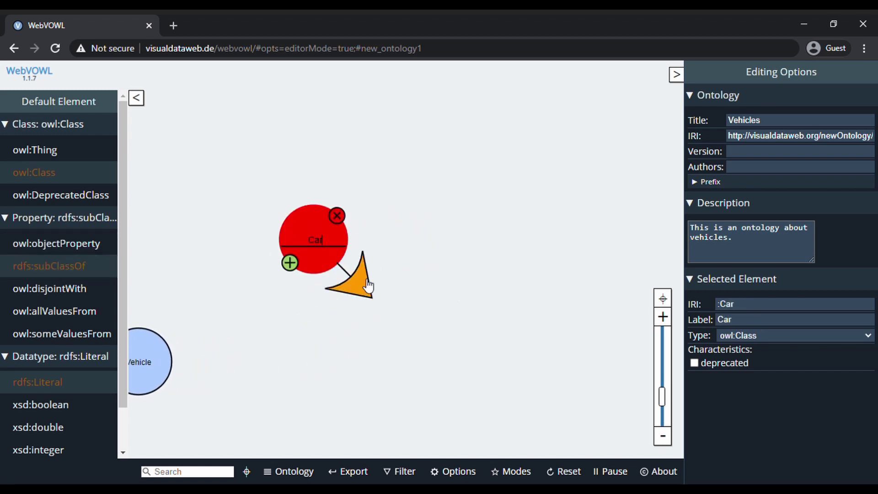
pyautogui.moveTo(354, 280); pyautogui.dragTo(146, 350)
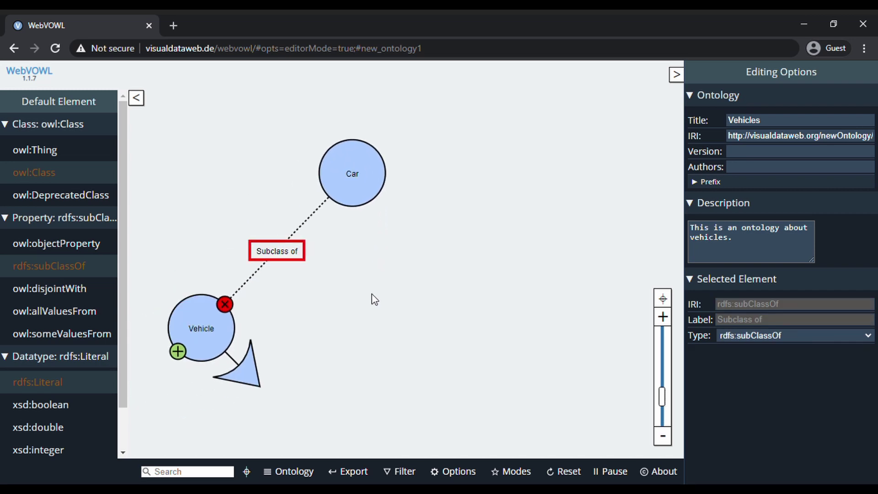
# Add Motorbike and Airplane classes as subclasses of Vehicle
pyautogui.doubleClick(417, 276)
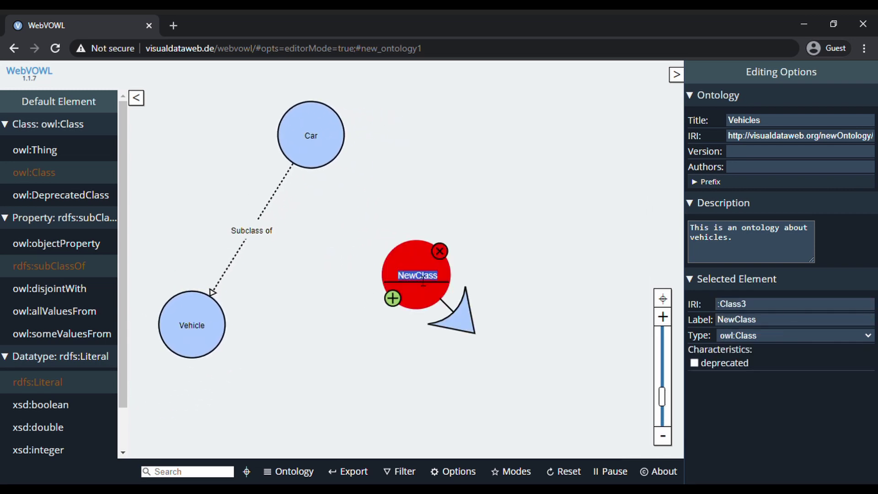
pyautogui.write('Motor')
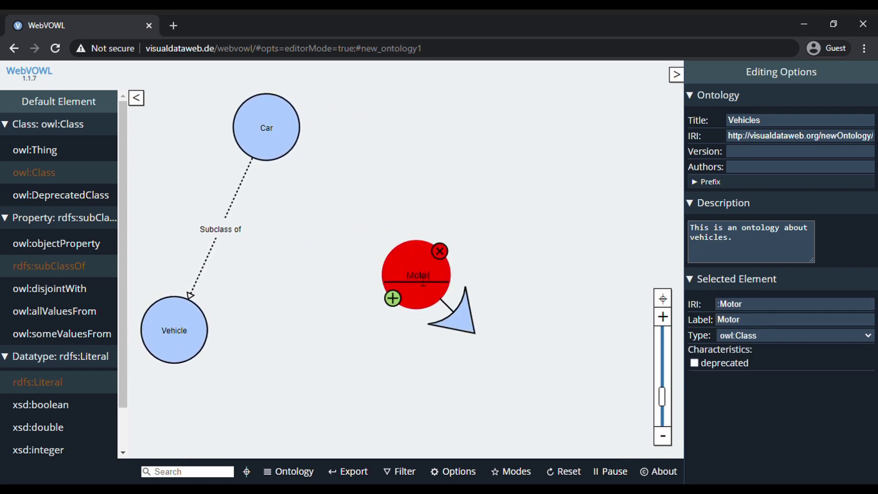
pyautogui.write('bike')
pyautogui.moveTo(458, 316); pyautogui.dragTo(193, 336)
pyautogui.doubleClick(354, 347)
pyautogui.write('Air')
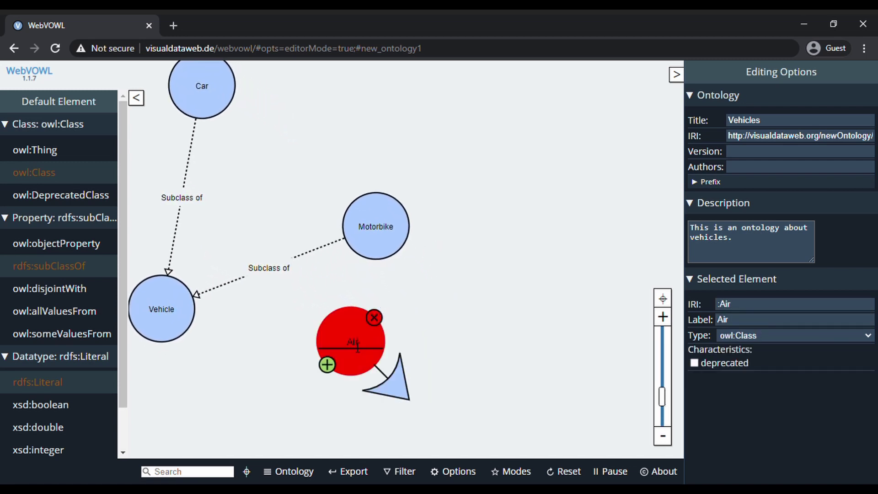
pyautogui.write('plane')
pyautogui.moveTo(403, 390); pyautogui.dragTo(192, 311)
# Add Bus and Train classes as subclasses of Vehicle
pyautogui.doubleClick(252, 275)
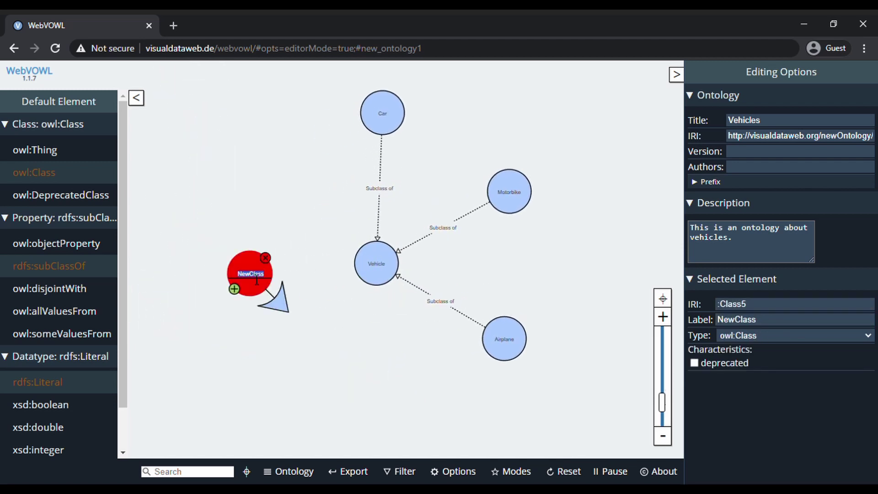
pyautogui.write('Bus')
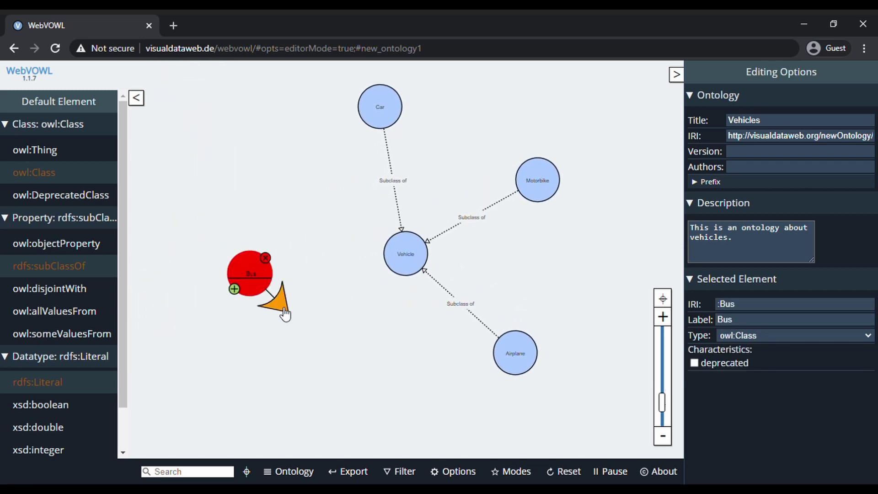
pyautogui.moveTo(287, 314); pyautogui.dragTo(407, 253)
pyautogui.doubleClick(300, 297)
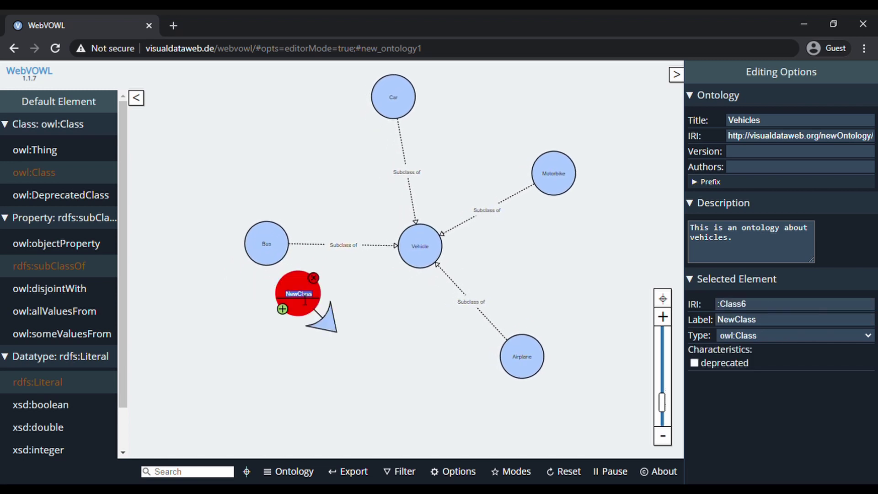
pyautogui.write('Train')
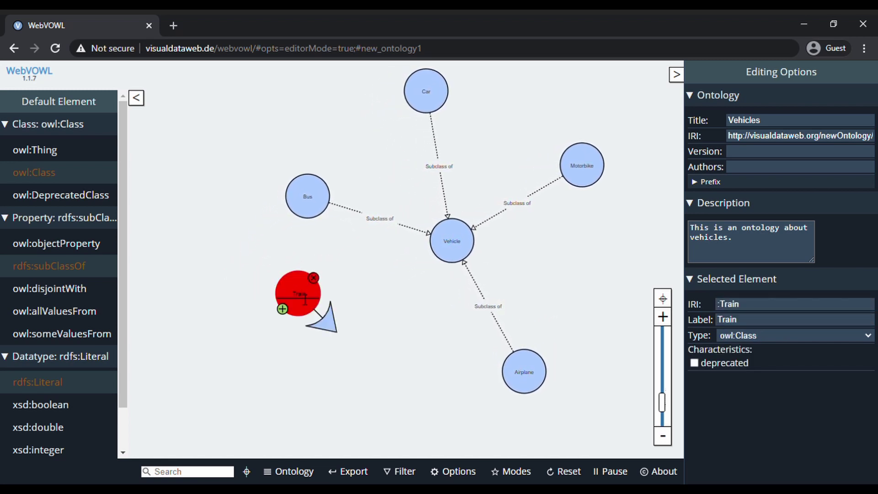
pyautogui.moveTo(336, 324); pyautogui.dragTo(455, 249)
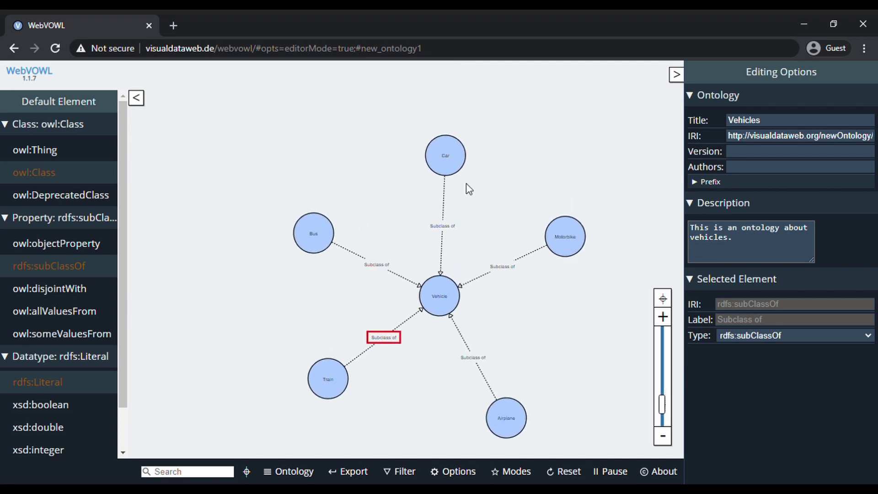
# Move Car below Vehicle and make object property the default link type
pyautogui.moveTo(471, 165)
pyautogui.moveTo(471, 165); pyautogui.dragTo(432, 308)
pyautogui.scroll(2, 432, 307)
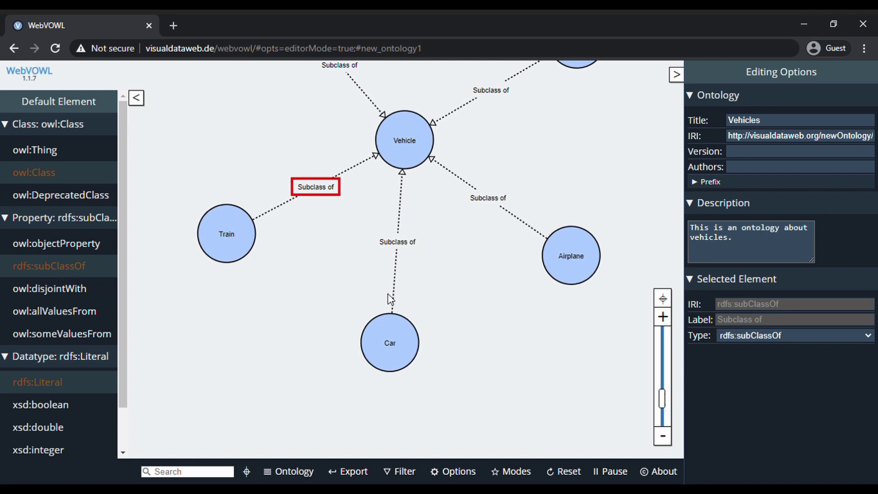
pyautogui.click(55, 244)
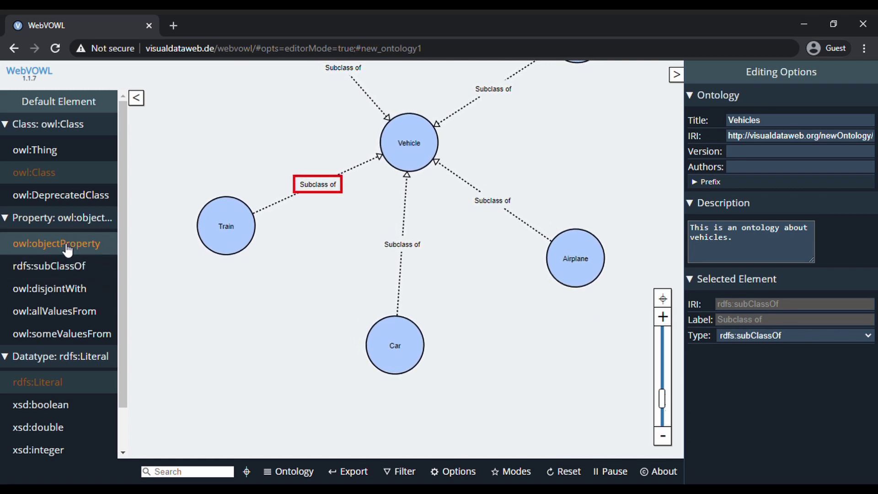
pyautogui.moveTo(308, 369); pyautogui.dragTo(317, 316)
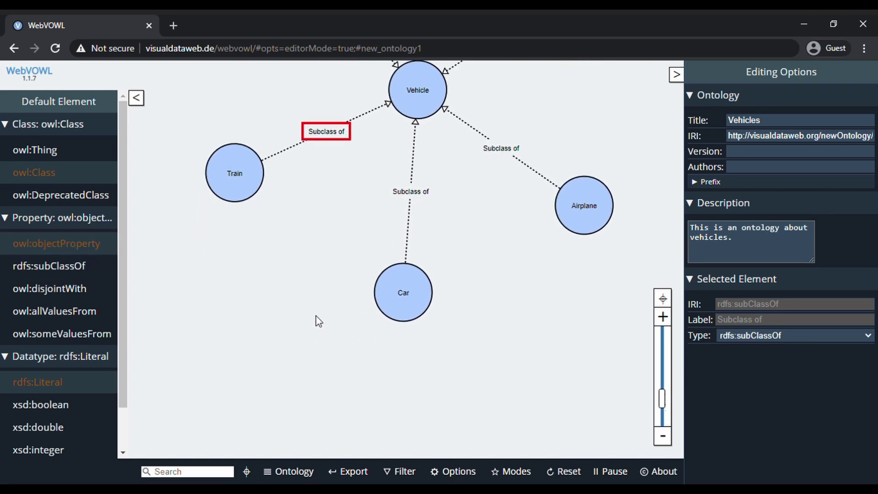
# Create a DriveWheel class linked to Car by the driveWheelConfig object property
pyautogui.doubleClick(274, 369)
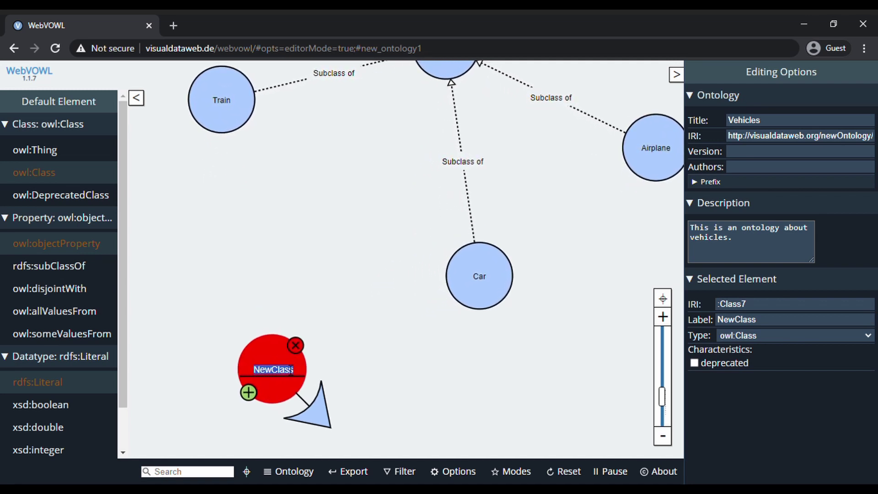
pyautogui.write('Drive')
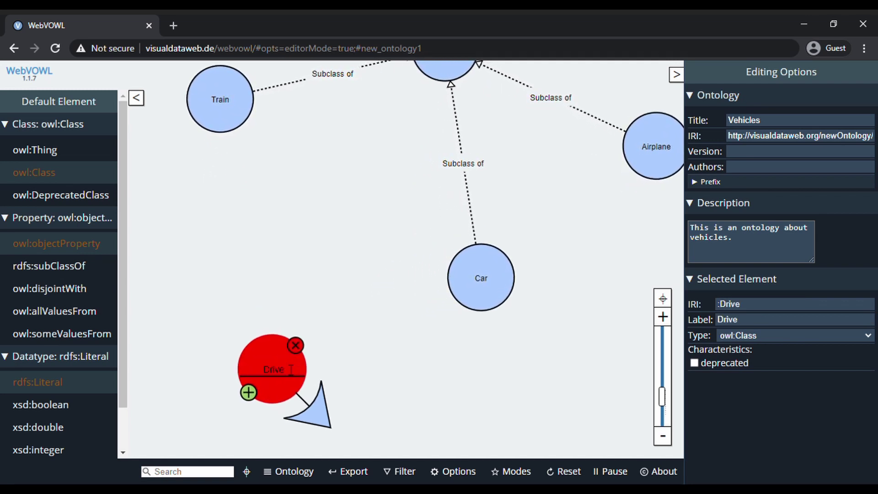
pyautogui.write('Whee')
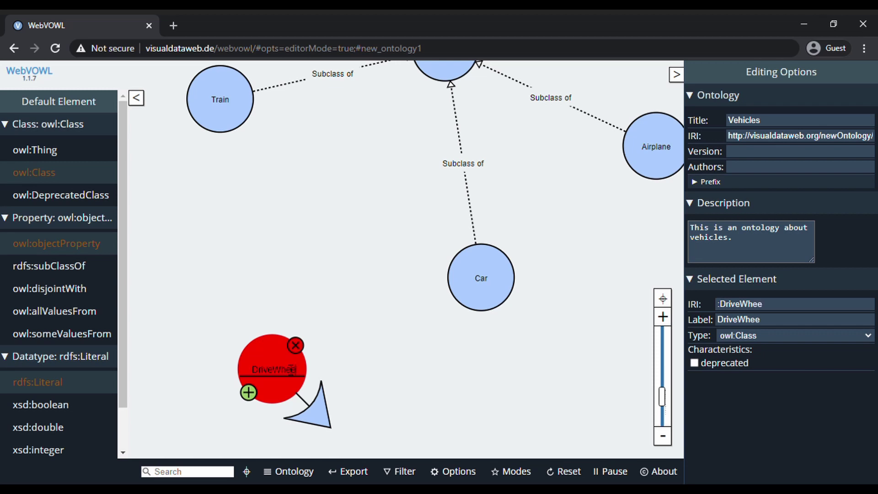
pyautogui.write('l')
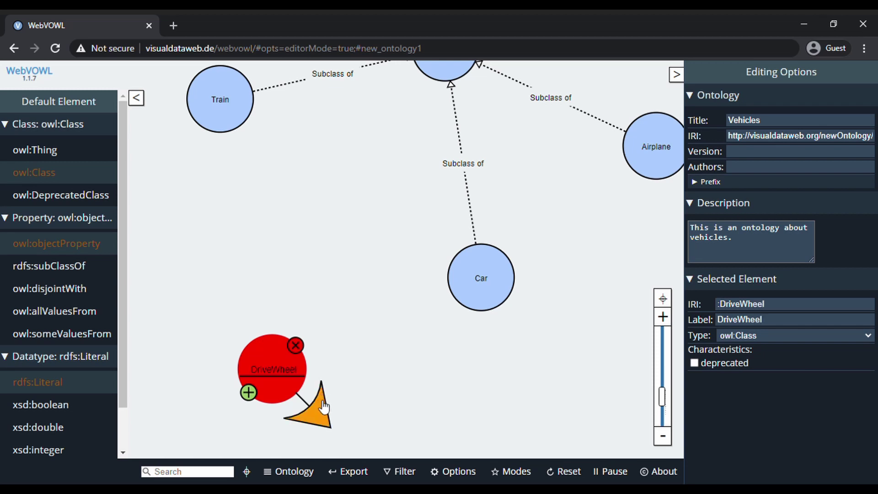
pyautogui.moveTo(311, 406); pyautogui.dragTo(473, 287)
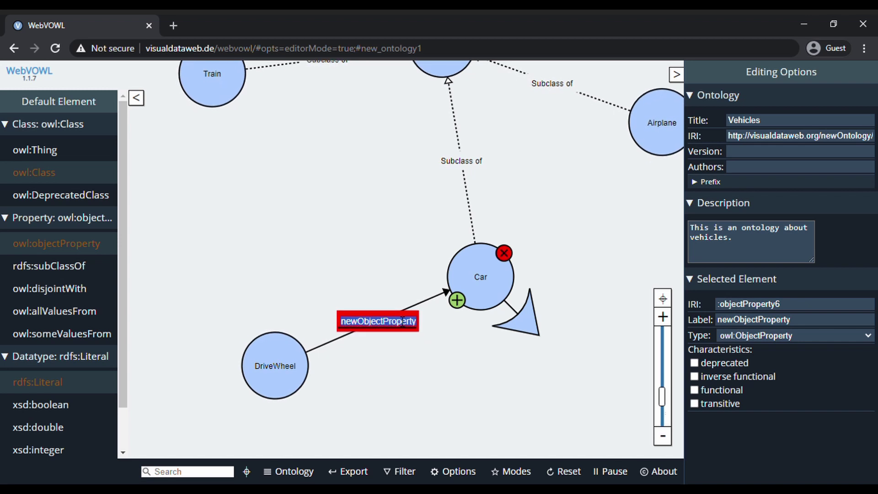
pyautogui.write('driveW')
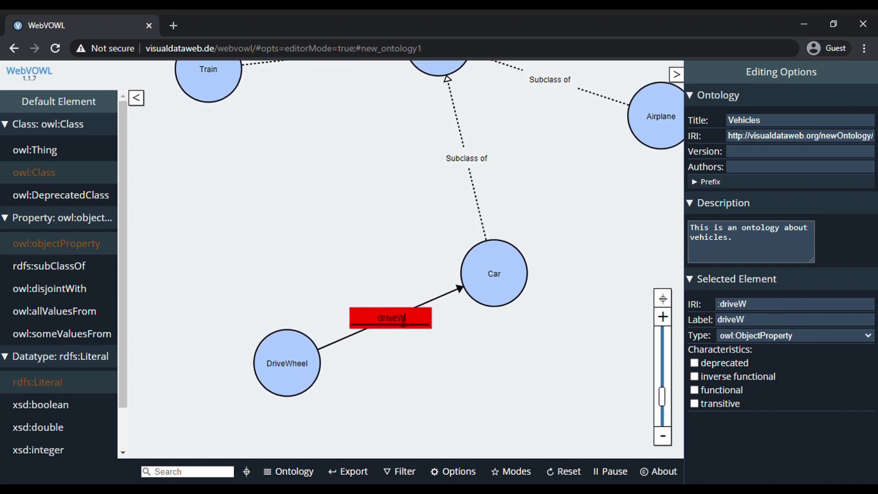
pyautogui.write('heelC')
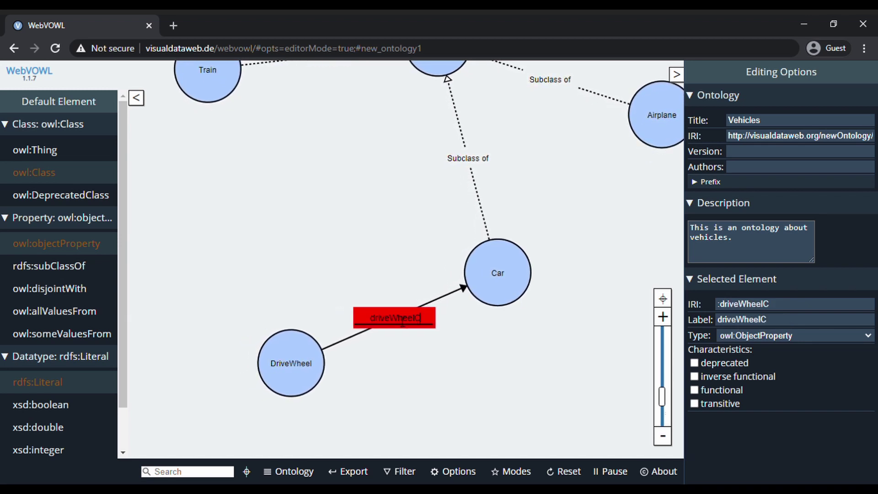
pyautogui.write('onfig')
pyautogui.press('Return')
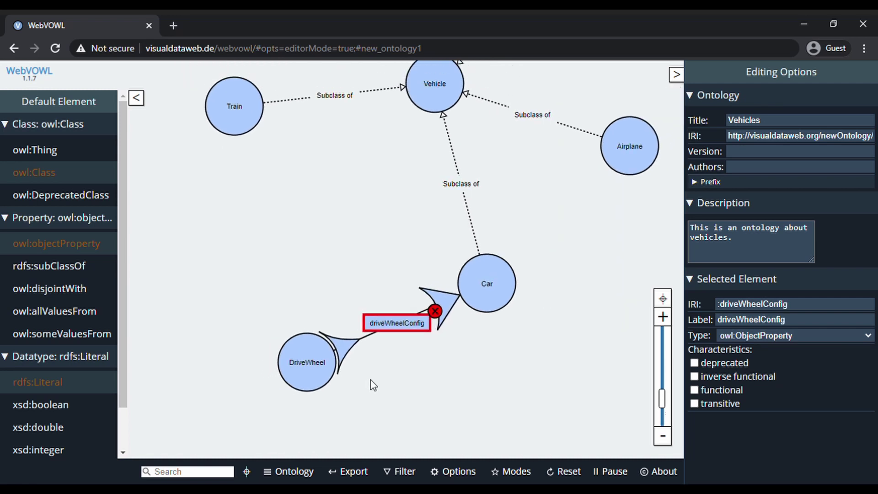
# Make subclass-of the default link type and place a new class on the canvas
pyautogui.moveTo(370, 379); pyautogui.dragTo(397, 326)
pyautogui.click(83, 274)
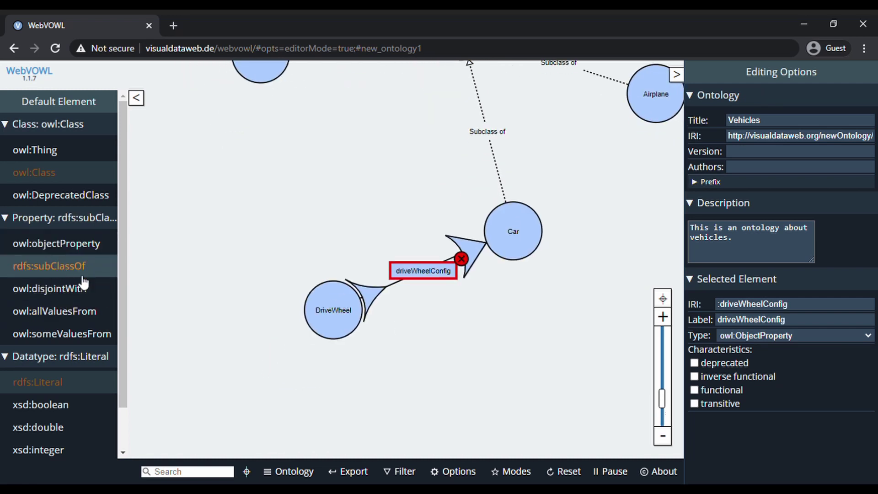
pyautogui.doubleClick(221, 300)
# Create AWD, FWD and RWD as subclasses of DriveWheel, dismissing the loop warning
pyautogui.write('A')
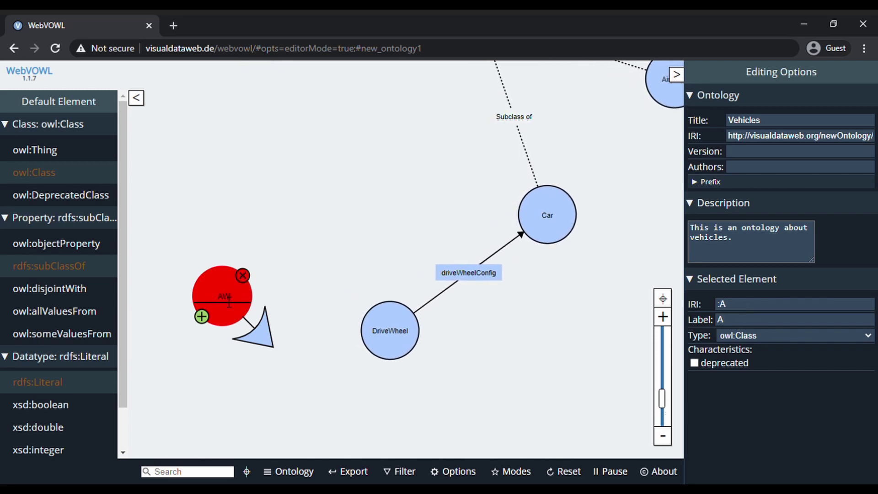
pyautogui.write('WD')
pyautogui.moveTo(256, 329); pyautogui.dragTo(401, 336)
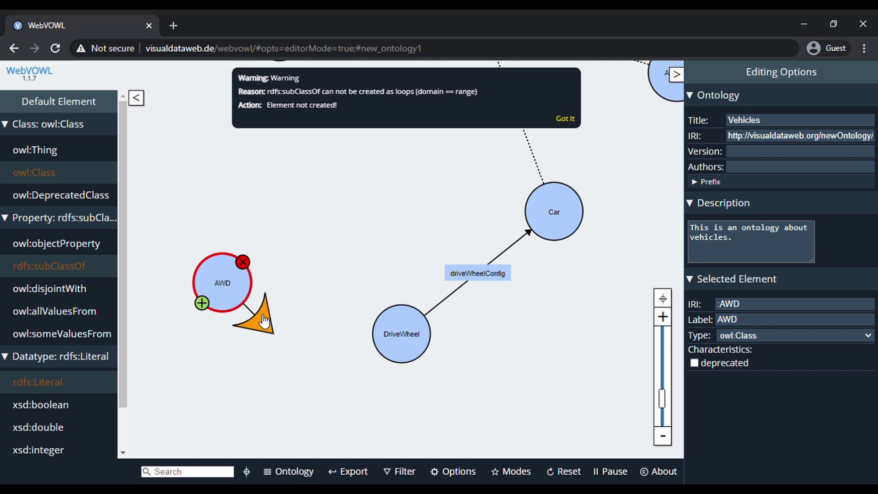
pyautogui.moveTo(264, 320); pyautogui.dragTo(402, 324)
pyautogui.doubleClick(264, 341)
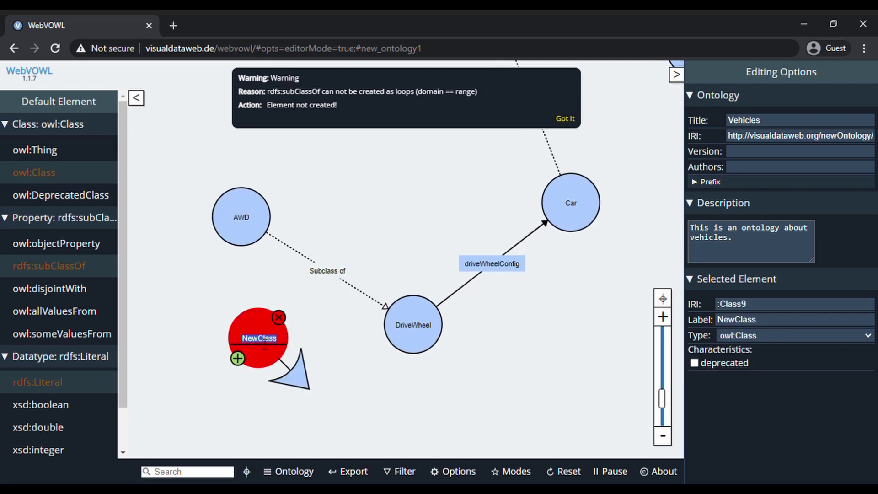
pyautogui.write('FWD')
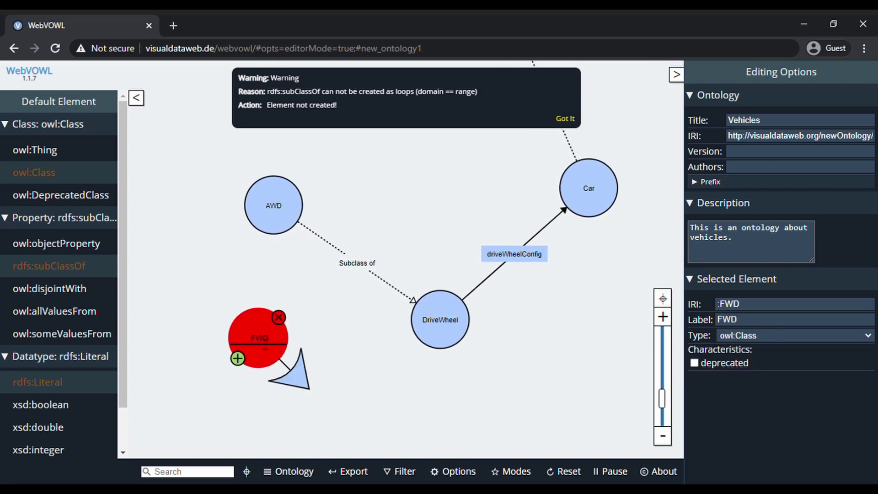
pyautogui.moveTo(328, 372); pyautogui.dragTo(423, 325)
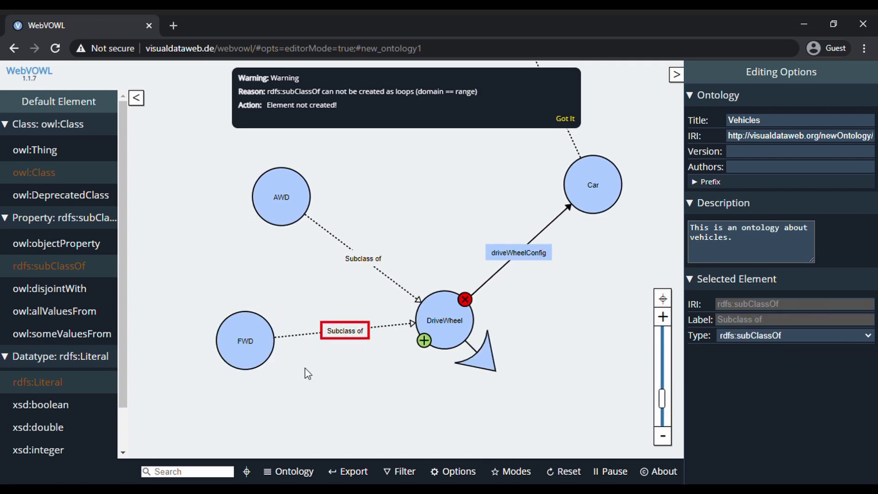
pyautogui.doubleClick(308, 374)
pyautogui.write('RW')
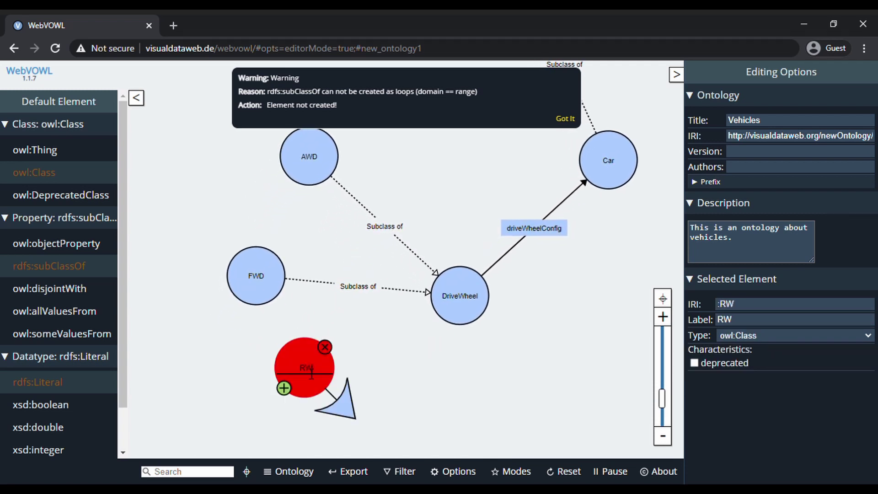
pyautogui.write('D')
pyautogui.moveTo(341, 401); pyautogui.dragTo(470, 305)
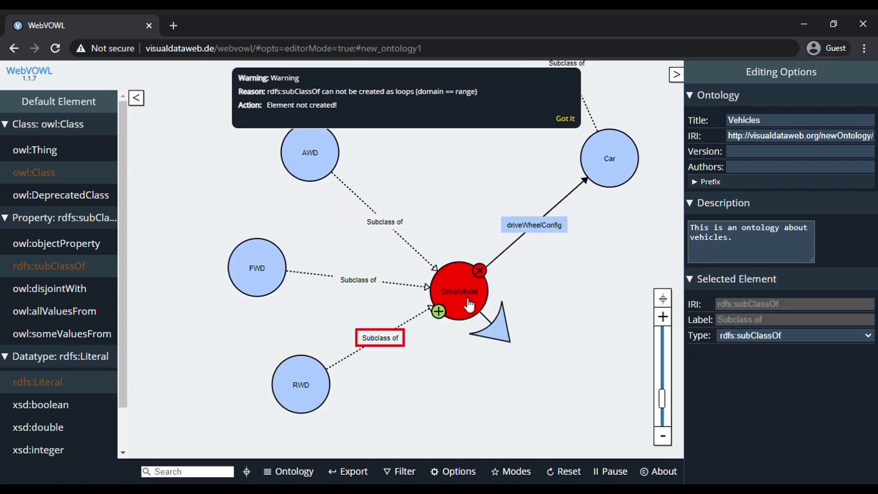
pyautogui.click(566, 118)
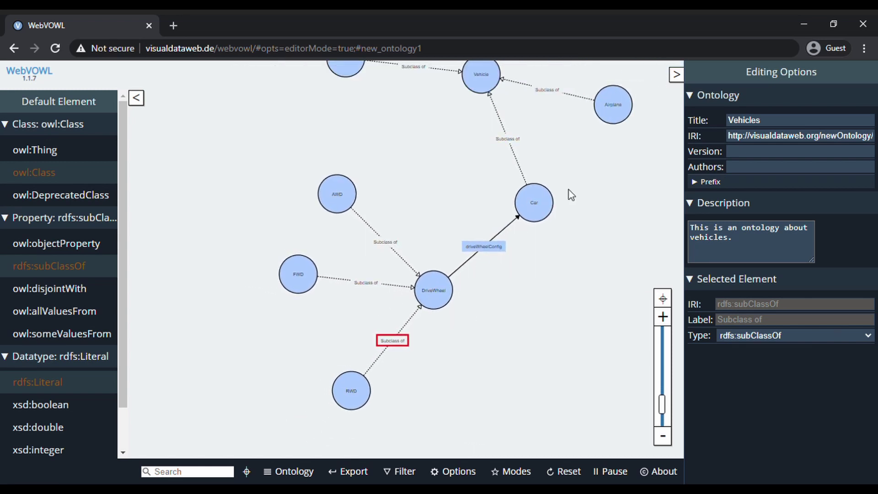
# Add a SteeringWheel class linked to Car through the steeringWheelPostion object property
pyautogui.scroll(2, 555, 243)
pyautogui.moveTo(554, 243); pyautogui.dragTo(475, 265)
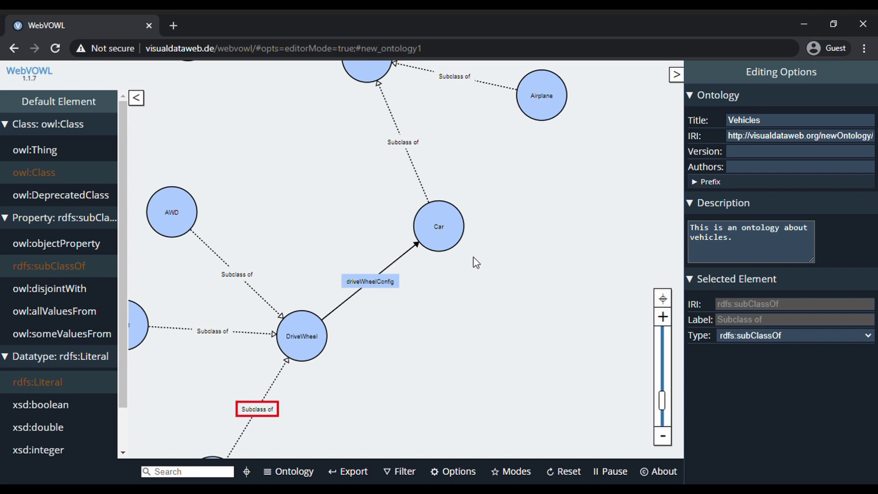
pyautogui.click(61, 251)
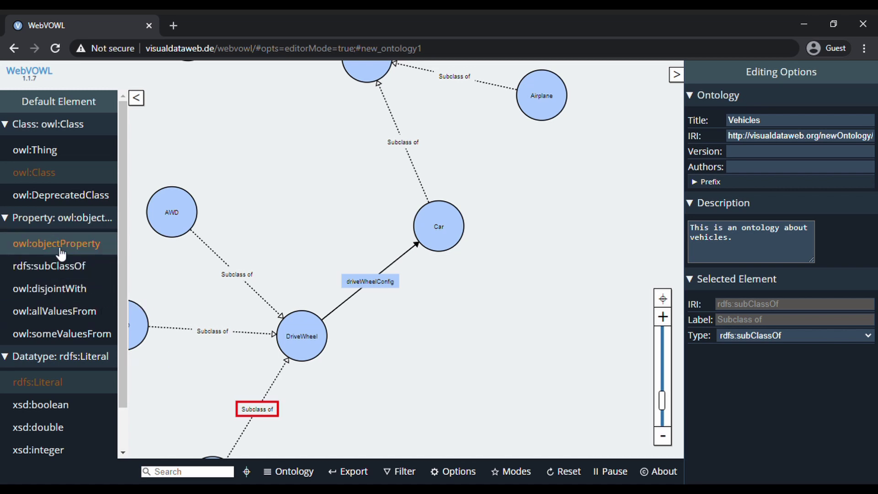
pyautogui.doubleClick(545, 234)
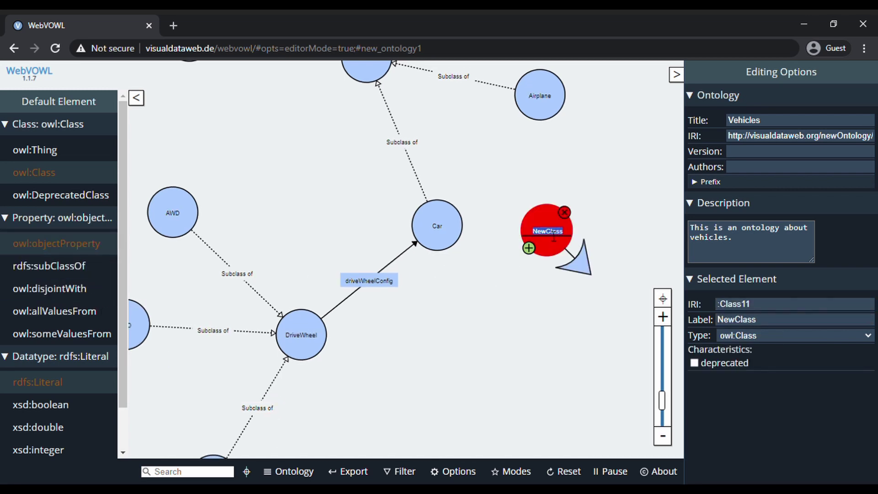
pyautogui.write('St')
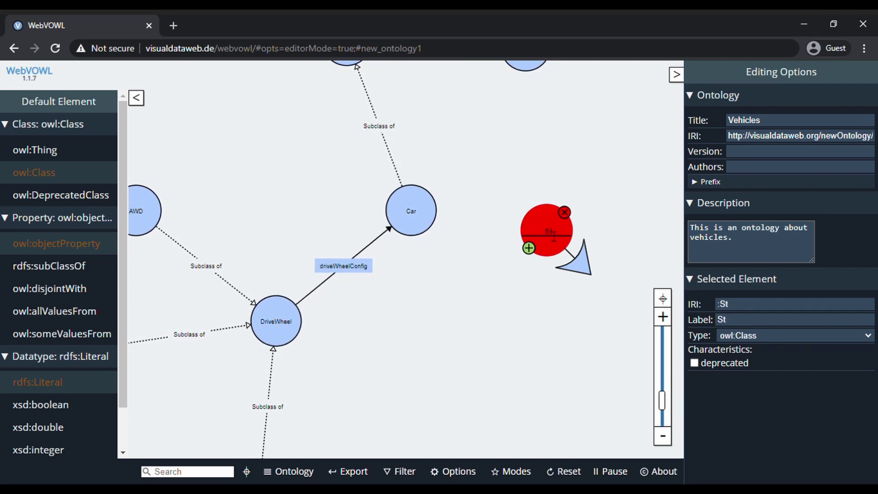
pyautogui.write('eeringWheel')
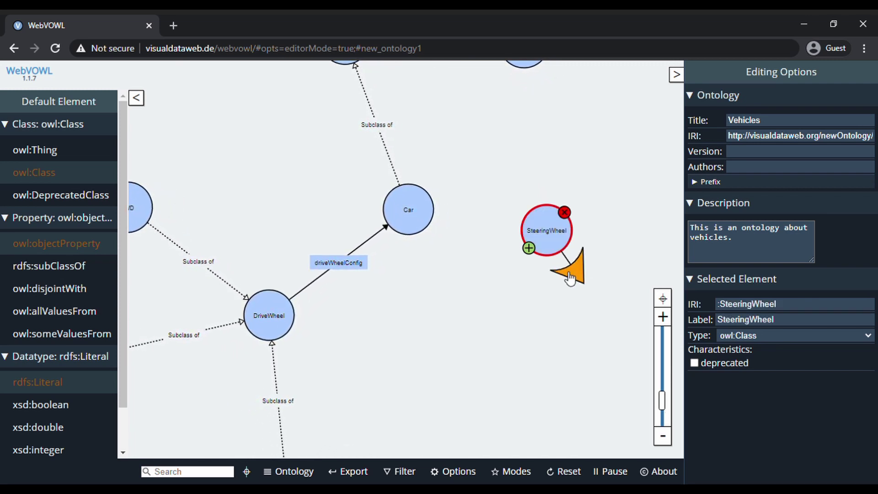
pyautogui.moveTo(445, 221); pyautogui.dragTo(445, 221)
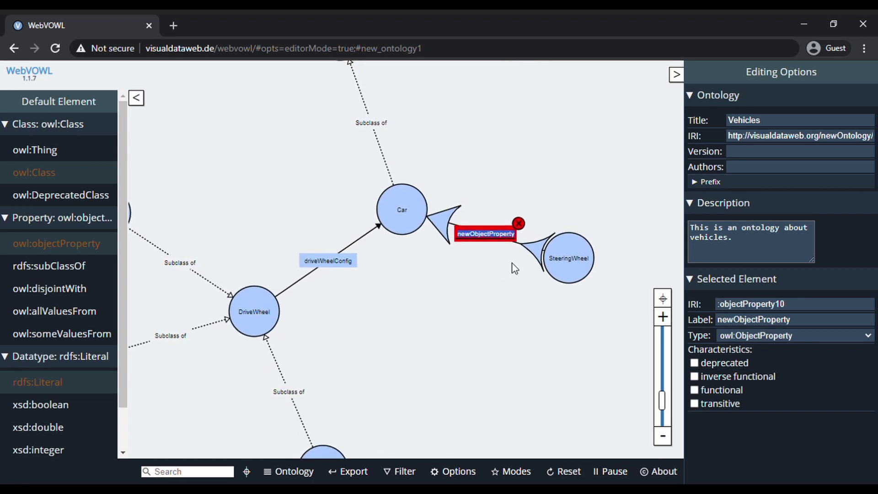
pyautogui.write('S')
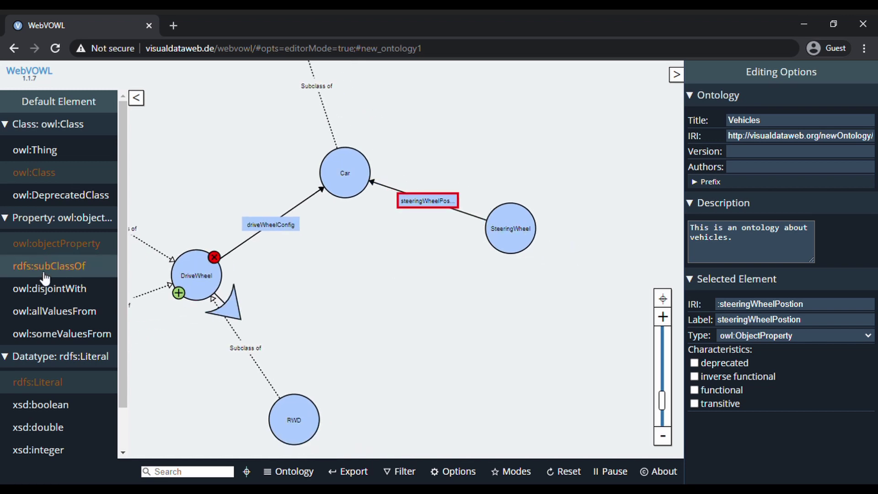
pyautogui.click(45, 266)
# Create LHD and RHD classes, each a subclass of SteeringWheel
pyautogui.doubleClick(514, 273)
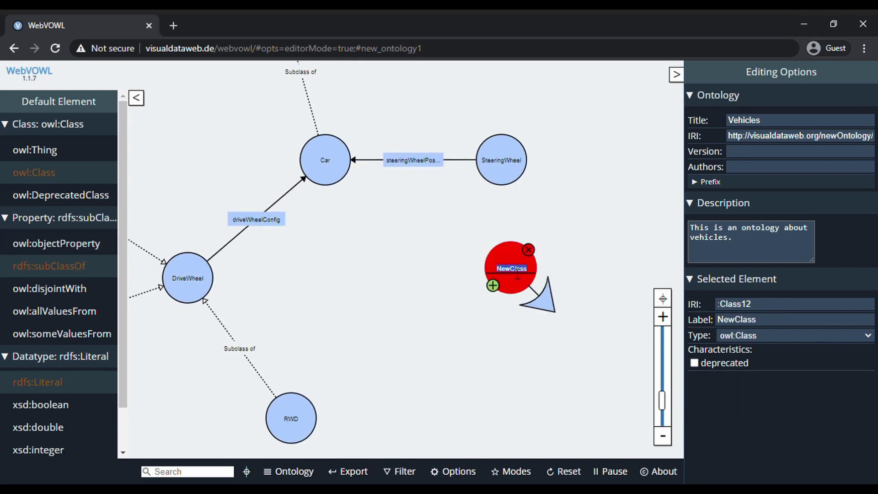
pyautogui.write('LHD')
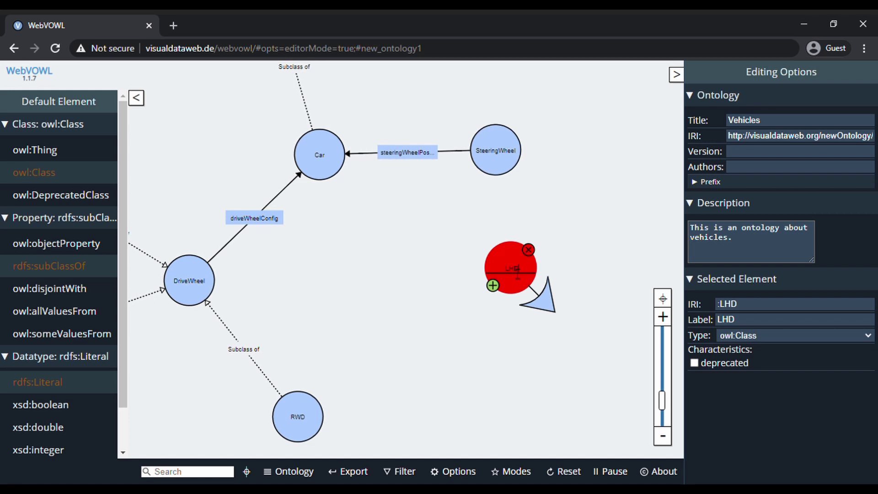
pyautogui.moveTo(541, 298); pyautogui.dragTo(501, 154)
pyautogui.doubleClick(593, 128)
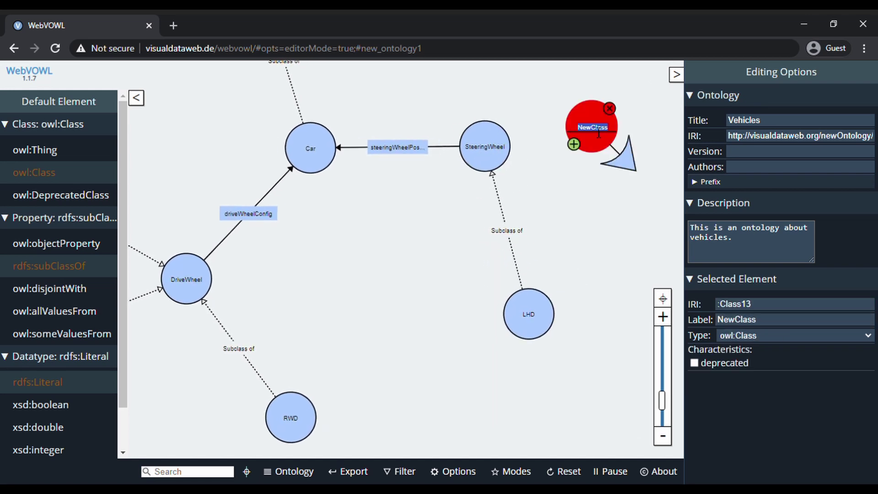
pyautogui.write('RHD')
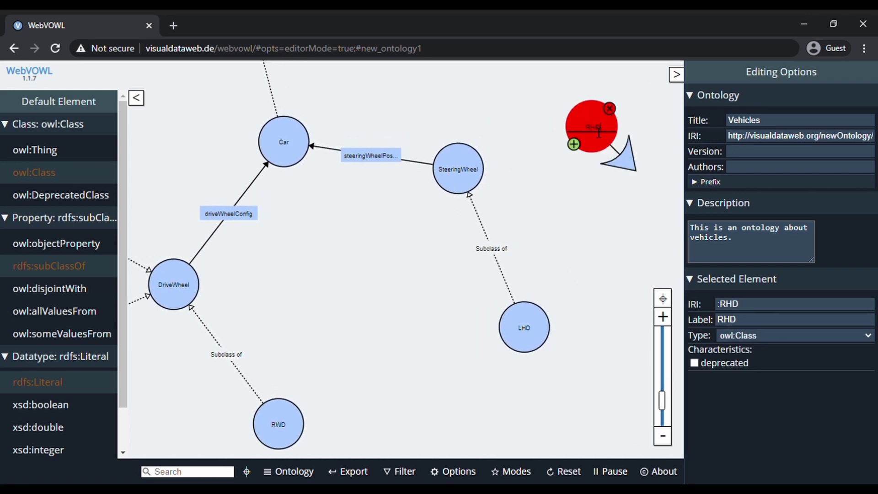
pyautogui.press('Return')
pyautogui.moveTo(465, 172); pyautogui.dragTo(465, 173)
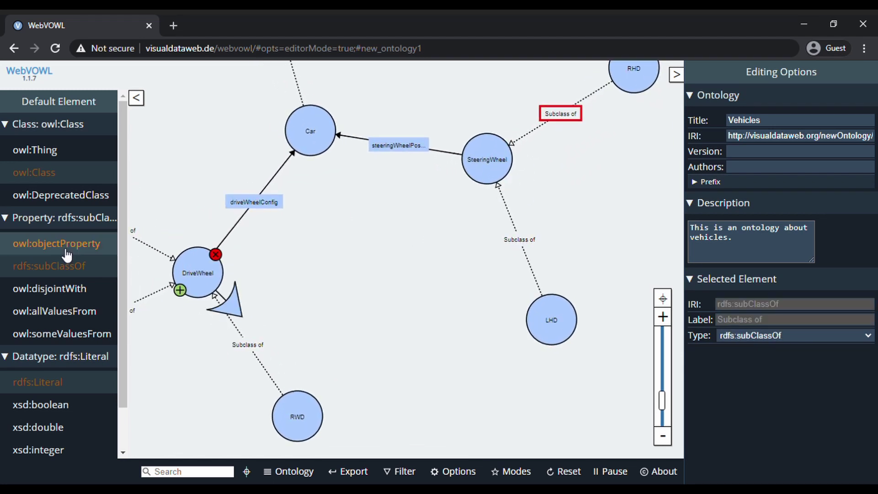
# Create a Fuel class and connect it to Car with the fuelType object property
pyautogui.click(94, 245)
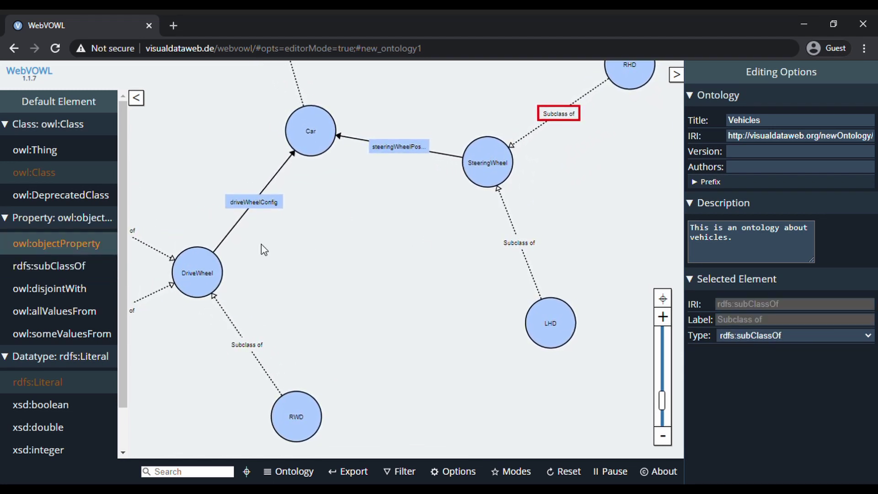
pyautogui.doubleClick(353, 191)
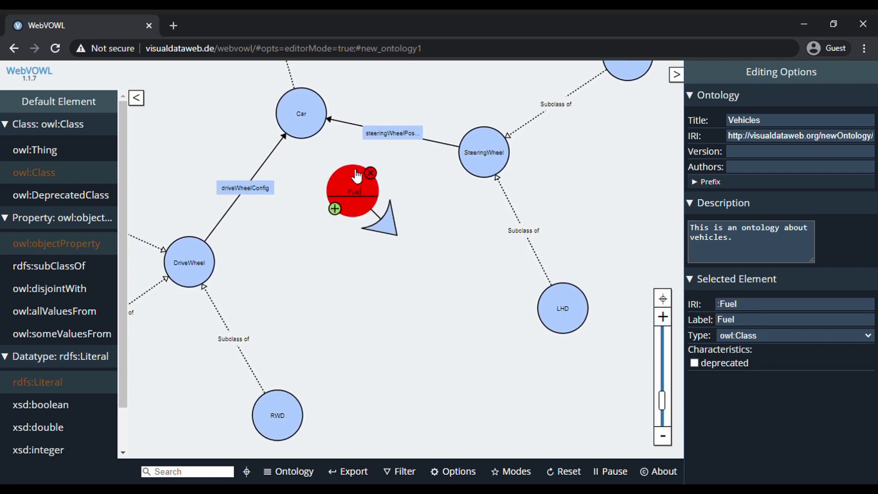
pyautogui.moveTo(315, 123); pyautogui.dragTo(315, 124)
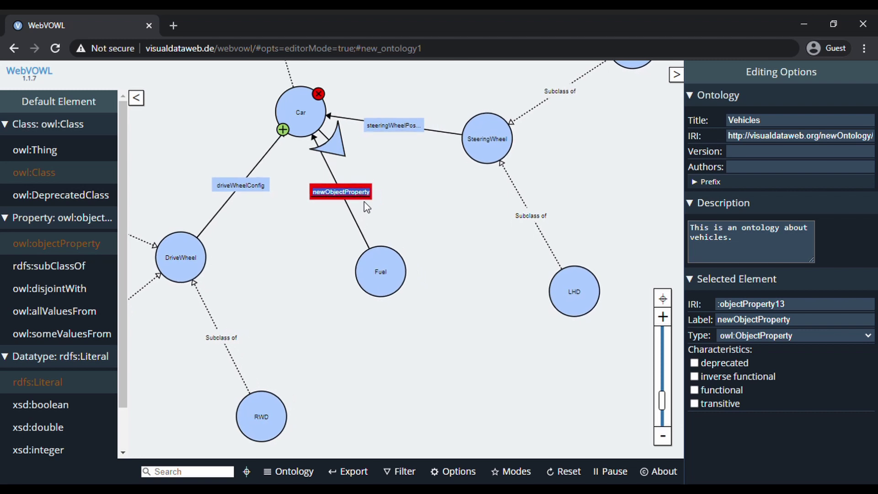
pyautogui.write('fuelType')
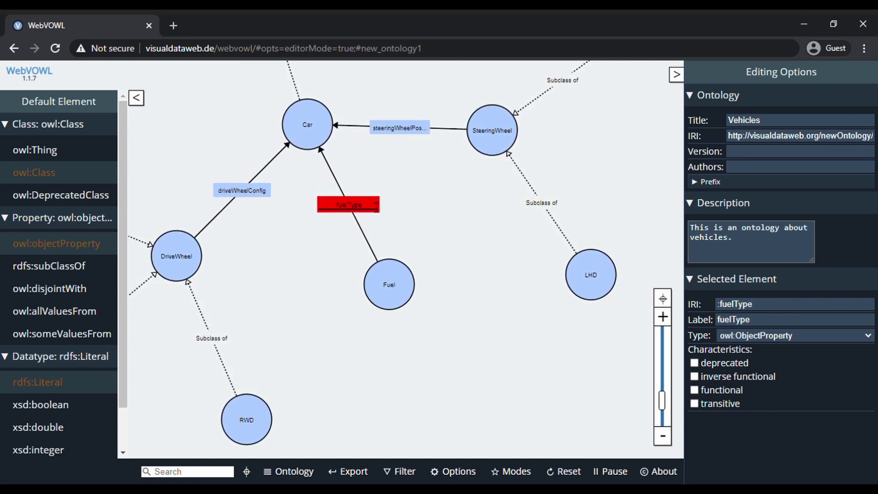
pyautogui.press('Return')
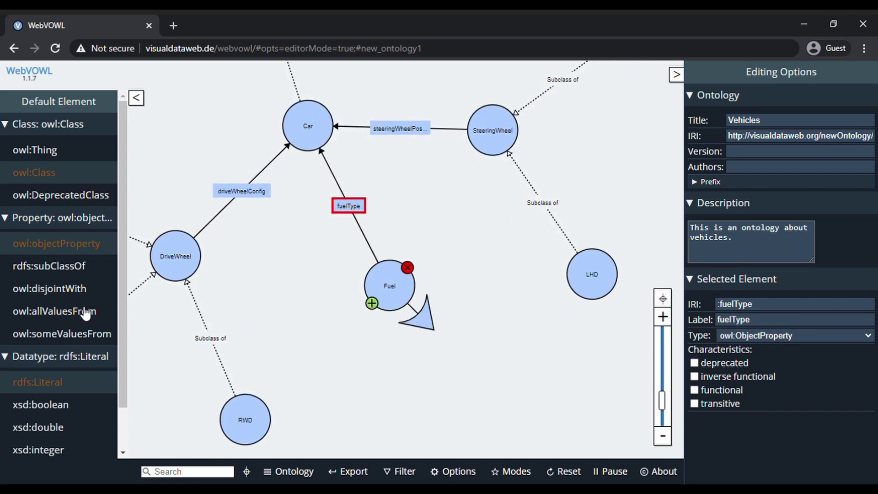
# Add Petrol and Diesel classes as subclasses of Fuel
pyautogui.click(21, 266)
pyautogui.doubleClick(371, 336)
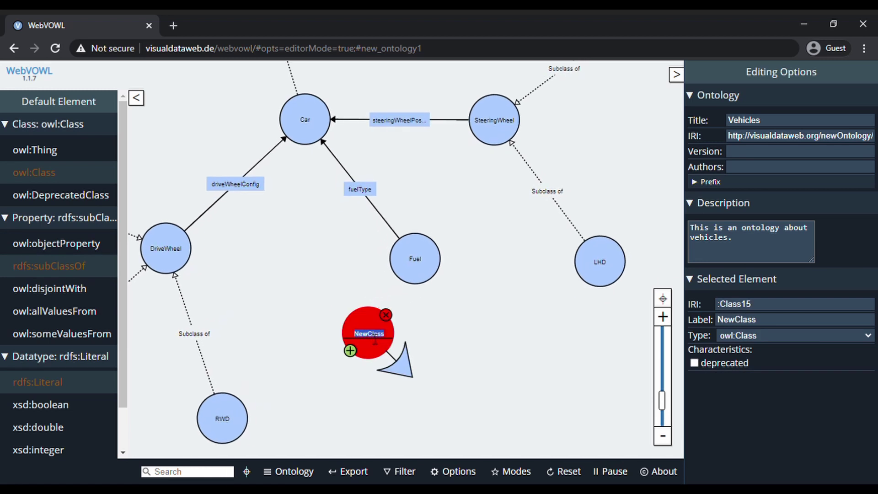
pyautogui.write('Petrol')
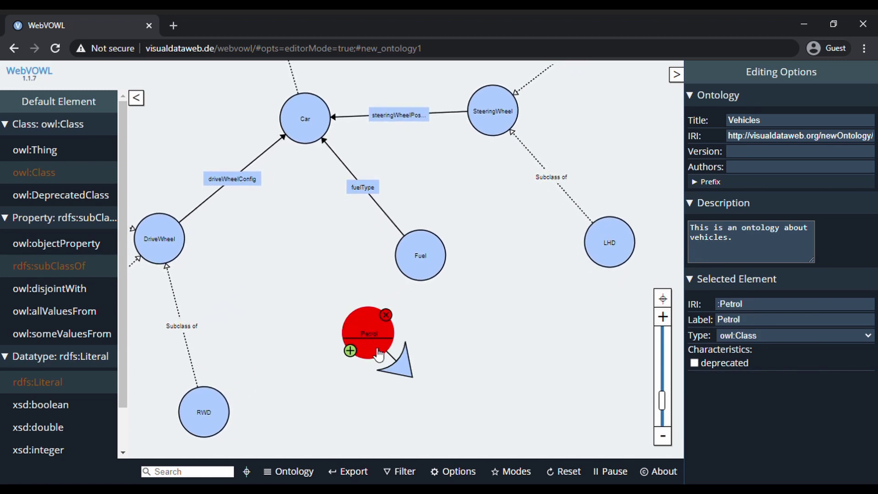
pyautogui.moveTo(404, 366); pyautogui.dragTo(417, 256)
pyautogui.doubleClick(452, 311)
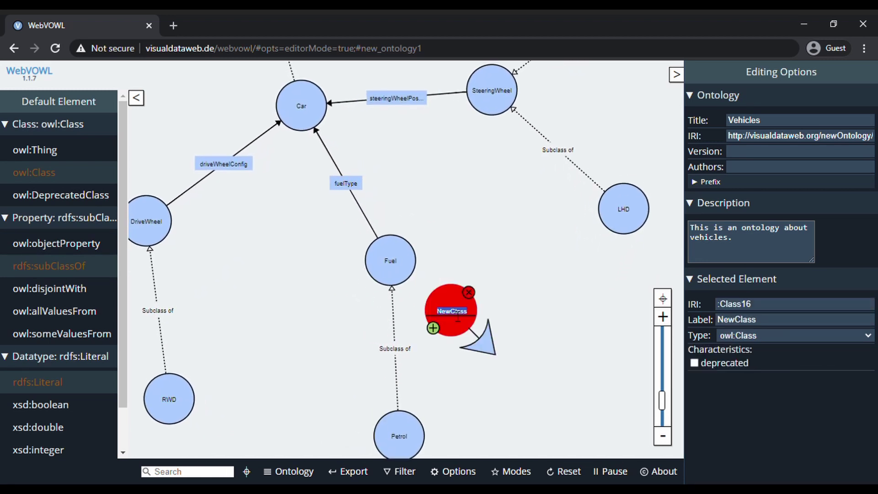
pyautogui.write('Diesel')
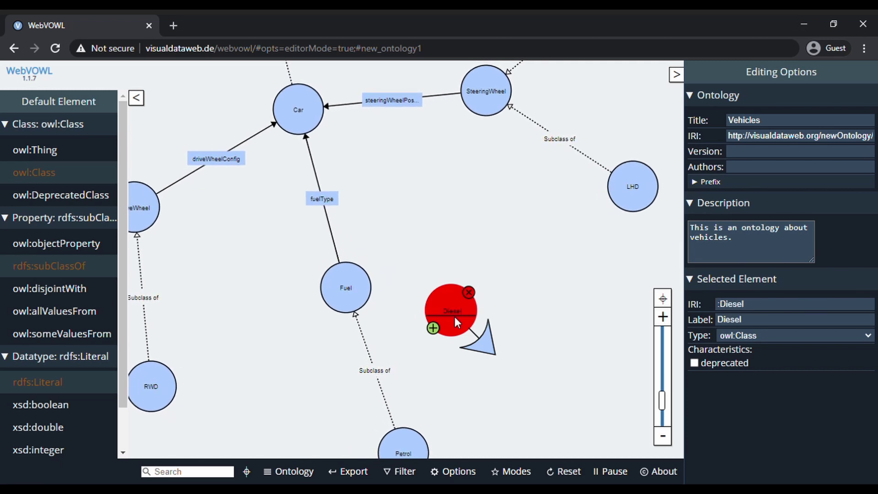
pyautogui.press('Return')
pyautogui.moveTo(491, 348); pyautogui.dragTo(344, 291)
# Add Electric and Hybrid classes as subclasses of Fuel
pyautogui.doubleClick(449, 249)
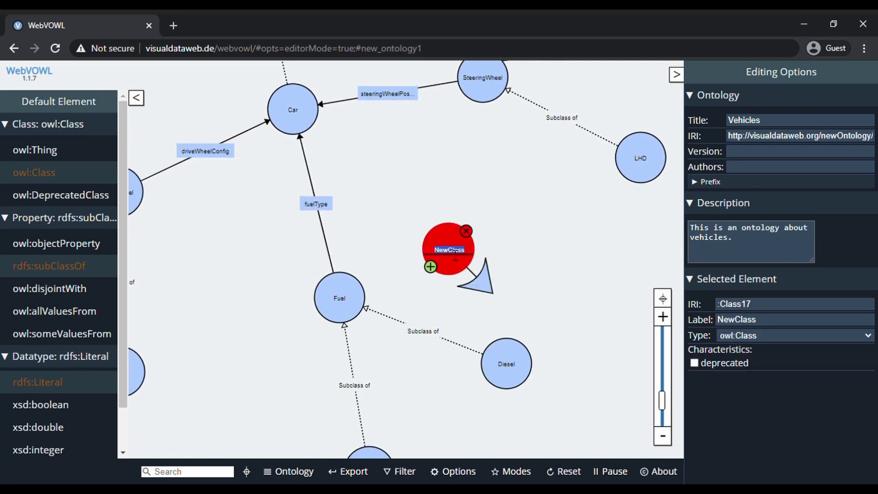
pyautogui.write('Eleectric')
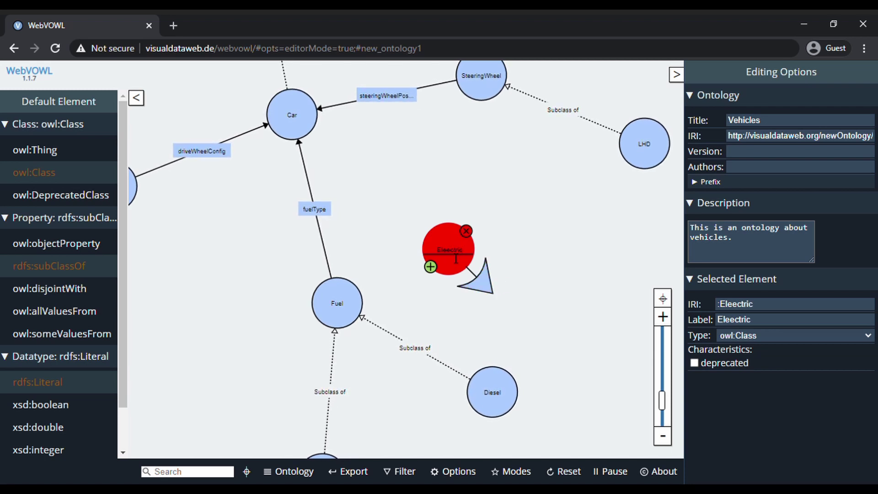
pyautogui.moveTo(486, 280); pyautogui.dragTo(361, 320)
pyautogui.doubleClick(369, 251)
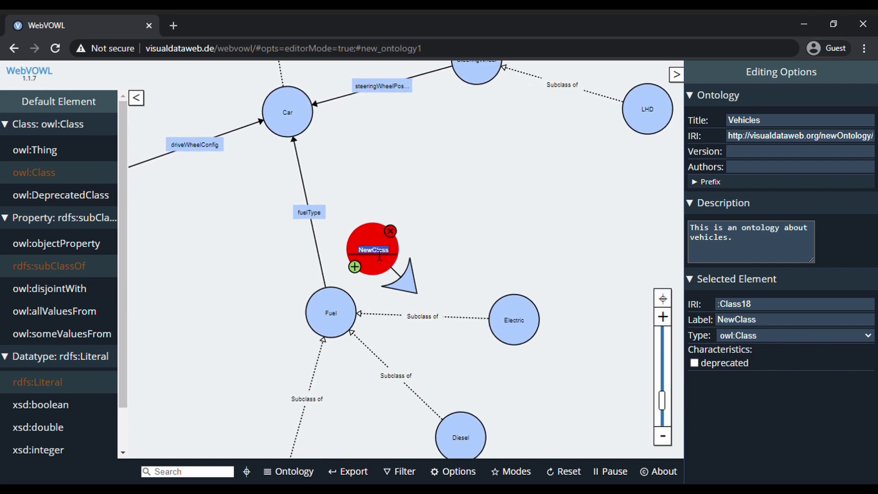
pyautogui.write('Hybrid')
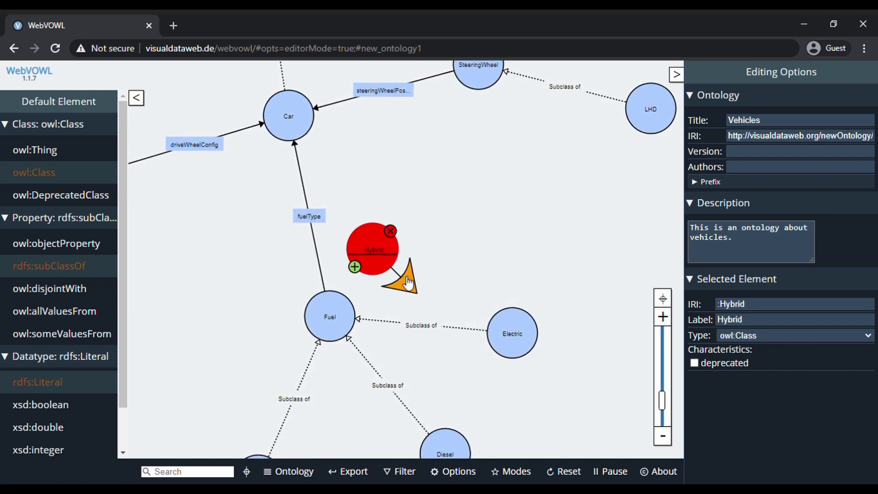
pyautogui.moveTo(350, 306); pyautogui.dragTo(350, 307)
pyautogui.scroll(-5, 441, 280)
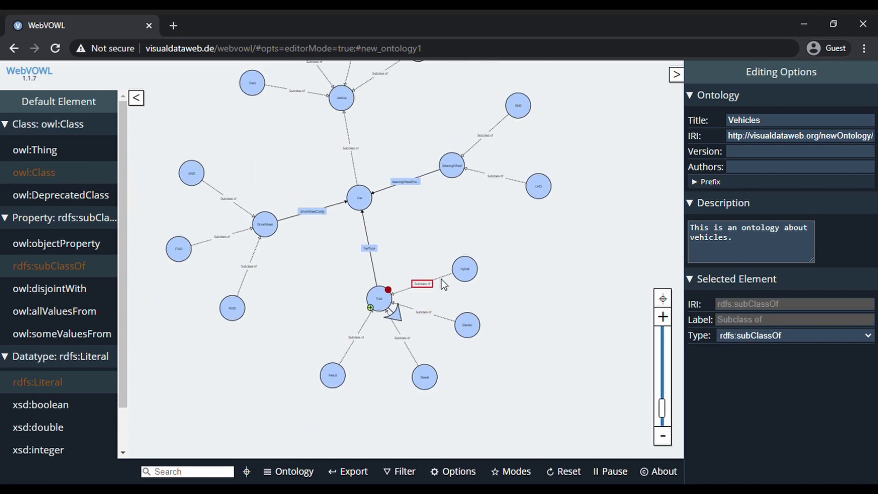
pyautogui.scroll(3, 393, 197)
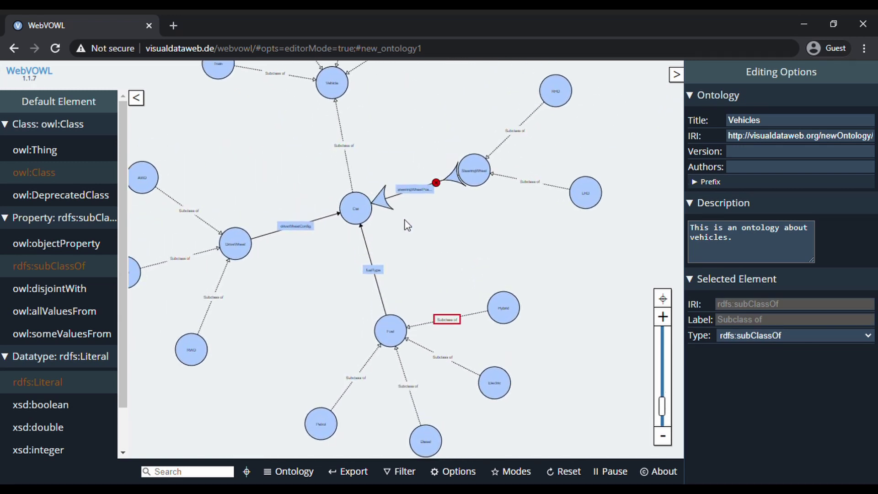
pyautogui.click(62, 245)
# Create a Type class and link it to Car through the useType object property
pyautogui.doubleClick(479, 256)
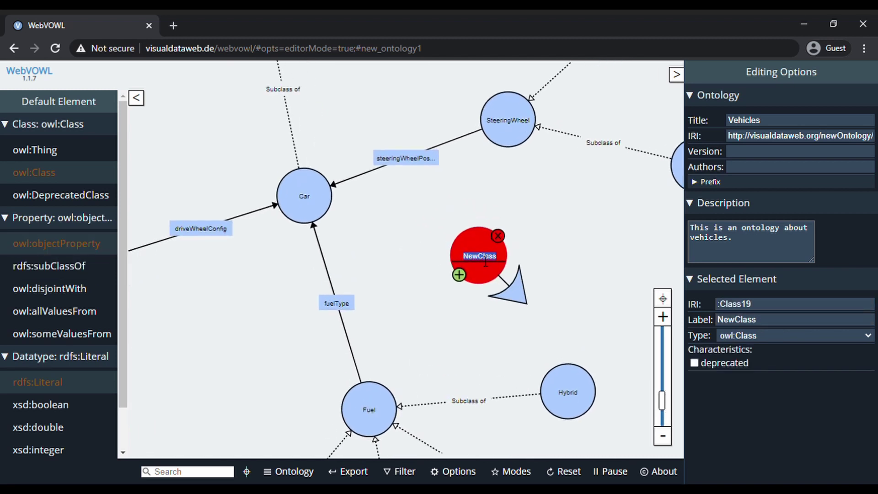
pyautogui.write('t')
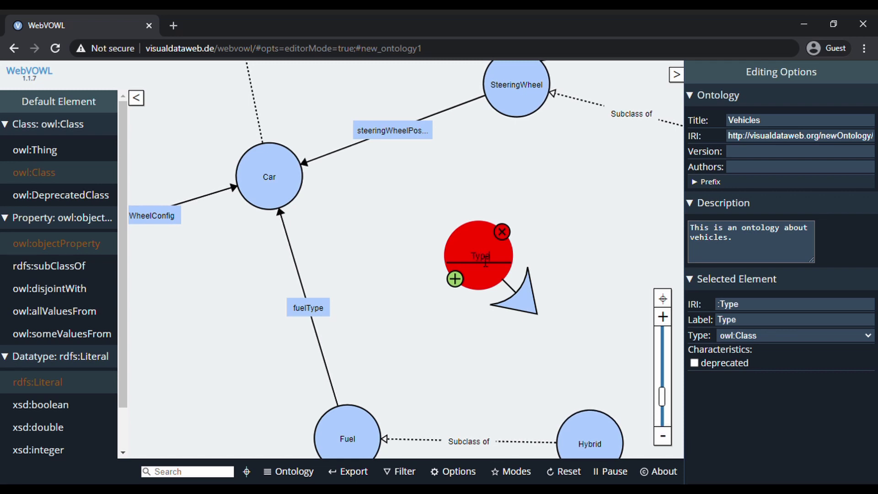
pyautogui.moveTo(519, 303); pyautogui.dragTo(282, 202)
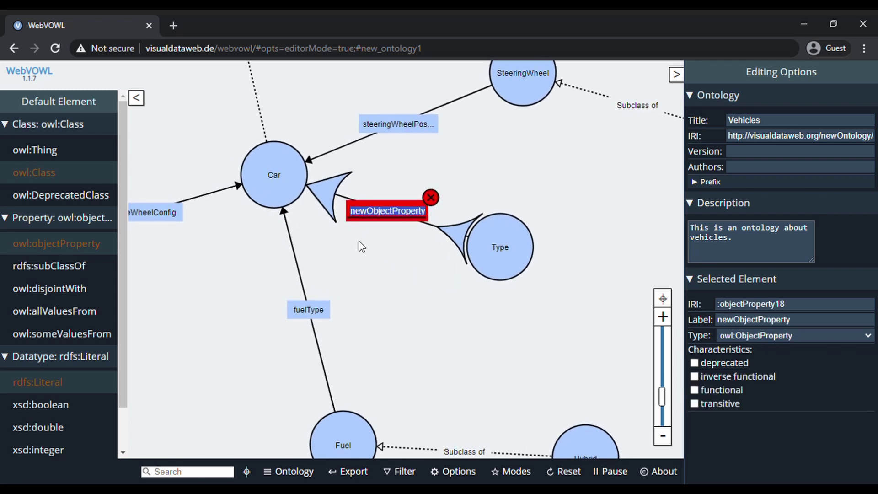
pyautogui.write('useType')
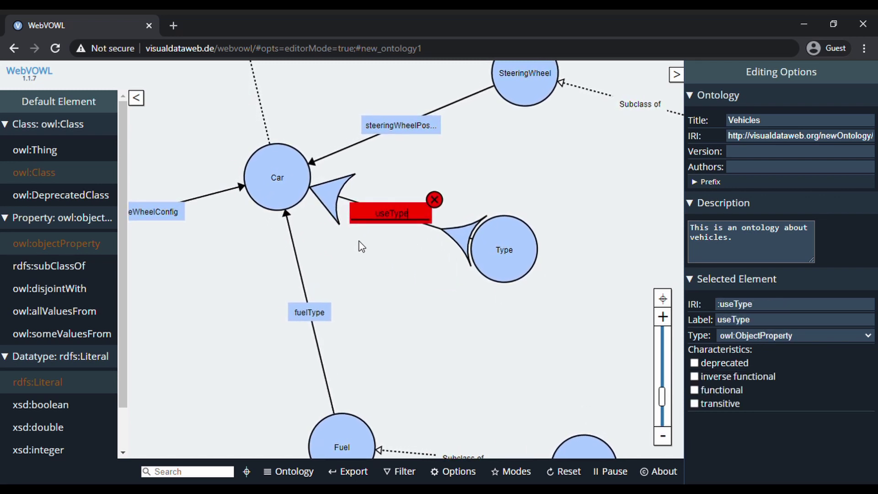
pyautogui.click(41, 265)
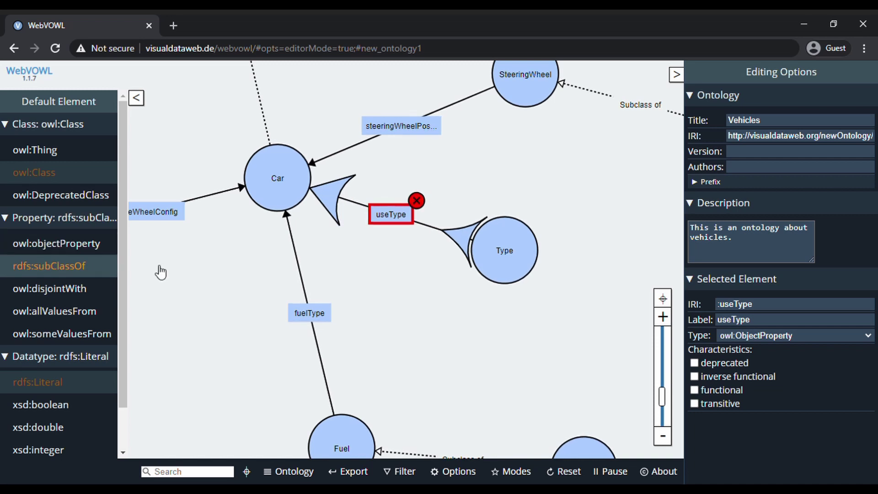
# Add Taxi, Private, Company and DrivingSchool classes as subclasses of Type
pyautogui.doubleClick(622, 231)
pyautogui.write('Taxi')
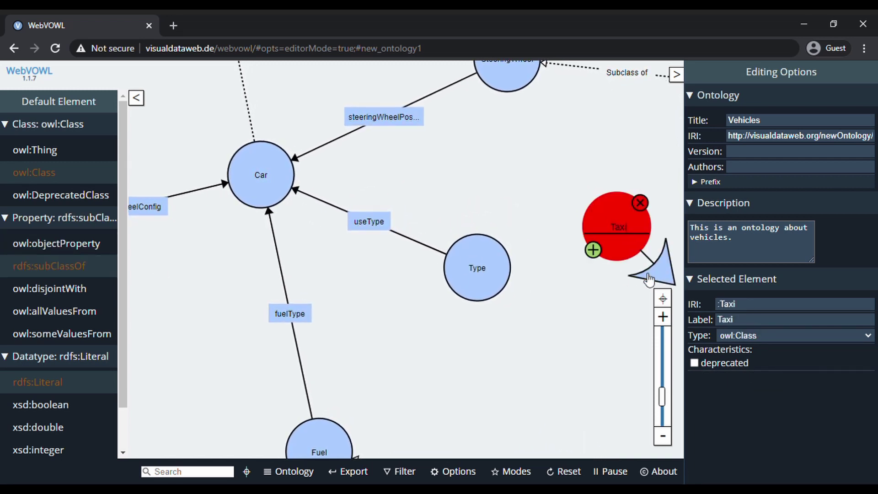
pyautogui.moveTo(649, 279); pyautogui.dragTo(499, 263)
pyautogui.doubleClick(526, 172)
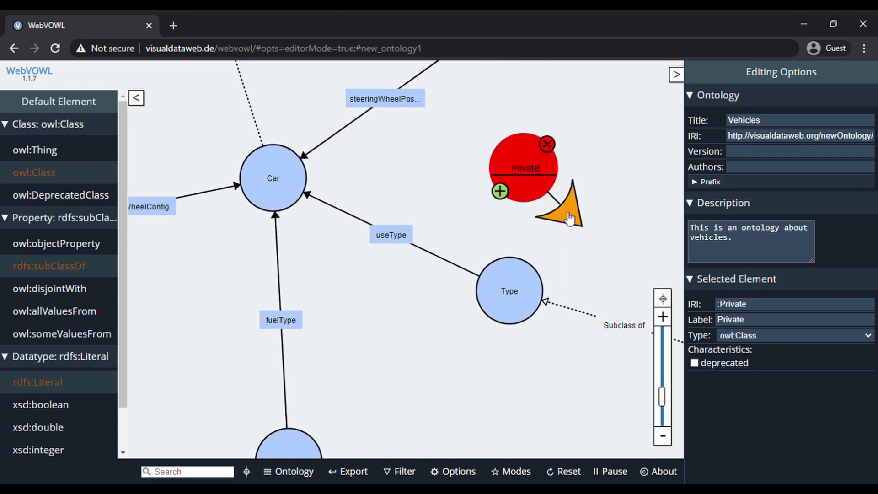
pyautogui.moveTo(569, 219); pyautogui.dragTo(514, 290)
pyautogui.doubleClick(490, 225)
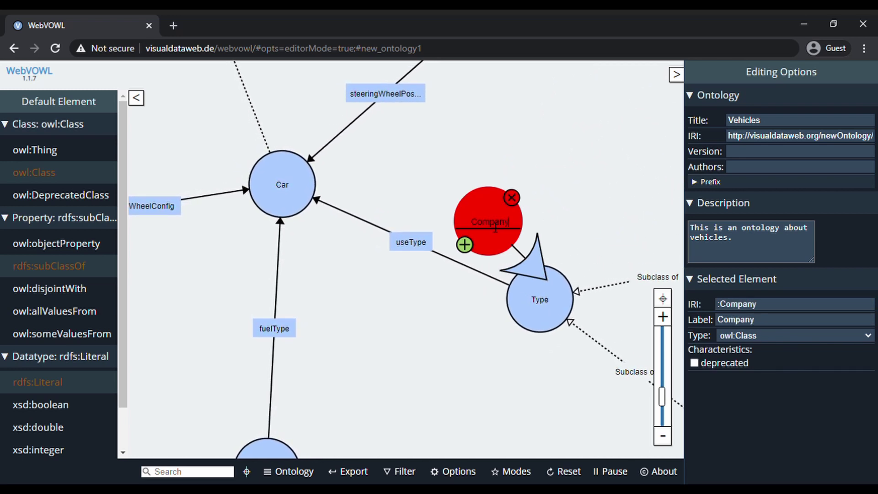
pyautogui.moveTo(546, 303); pyautogui.dragTo(545, 300)
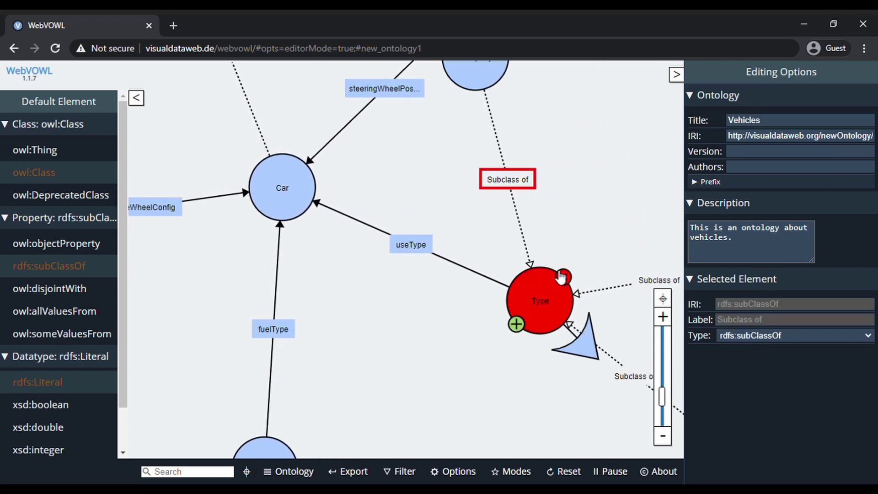
pyautogui.doubleClick(429, 370)
pyautogui.write('DrivingSchool')
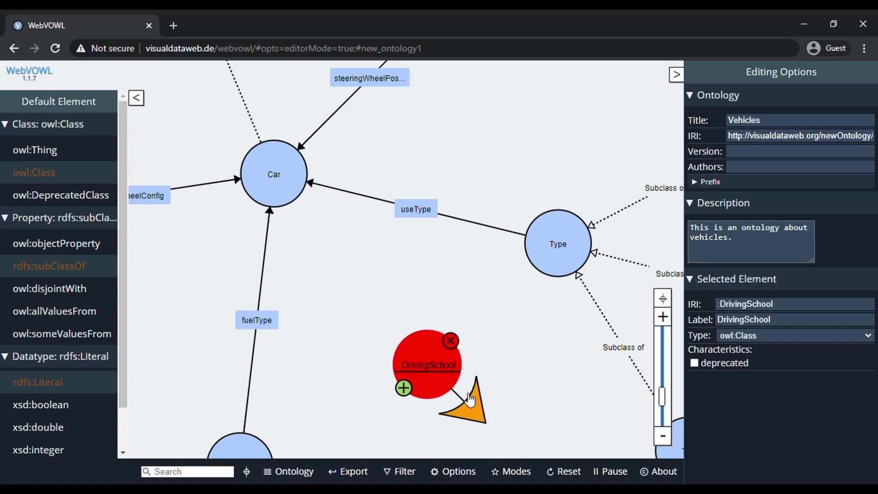
pyautogui.press('Return')
pyautogui.moveTo(544, 255); pyautogui.dragTo(544, 252)
# Choose xsd:string as the datatype for new datatype properties
pyautogui.scroll(-5, 543, 251)
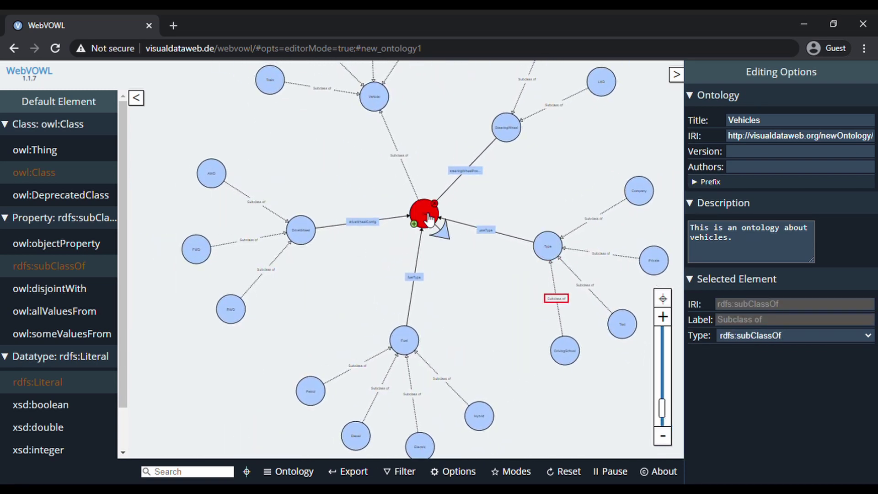
pyautogui.scroll(5, 418, 211)
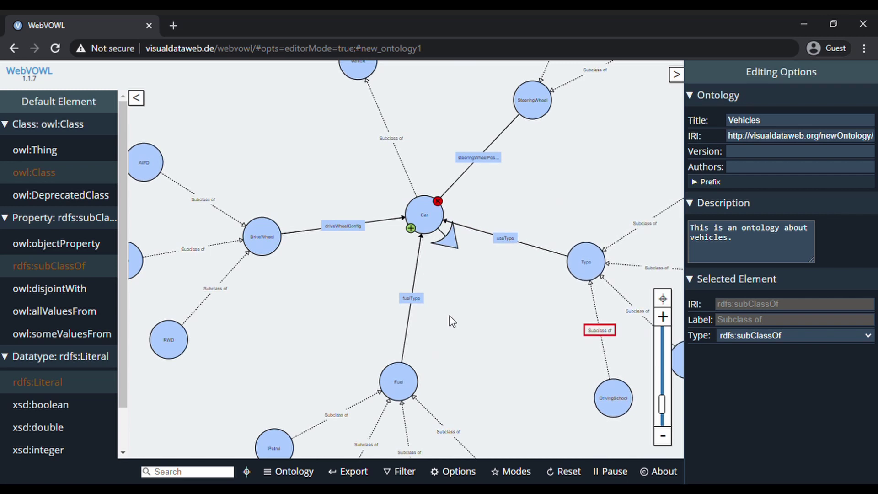
pyautogui.scroll(2, 435, 261)
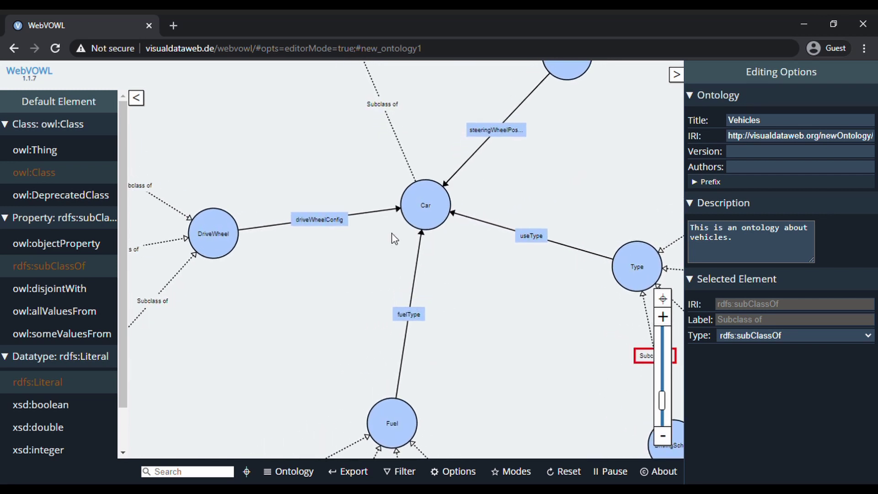
pyautogui.scroll(-1, 49, 390)
pyautogui.scroll(-2, 50, 389)
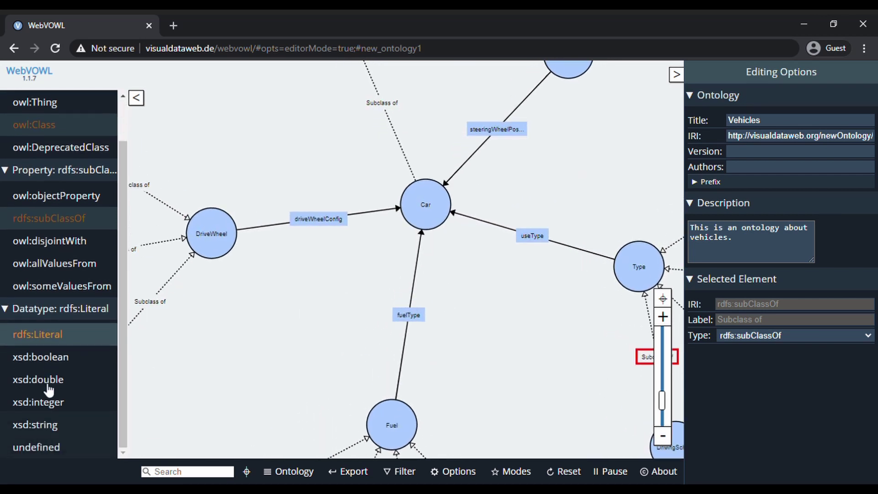
pyautogui.click(53, 432)
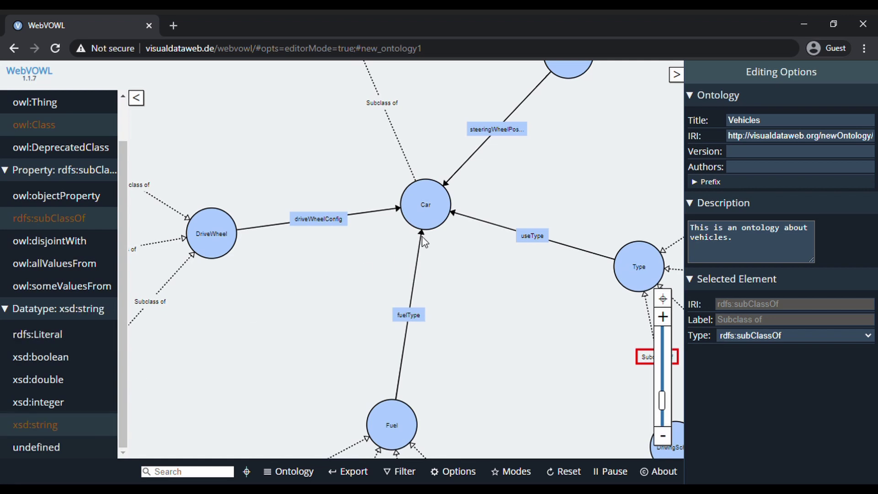
# Add a string datatype property named color to Car, then select integer as the datatype
pyautogui.scroll(1, 371, 241)
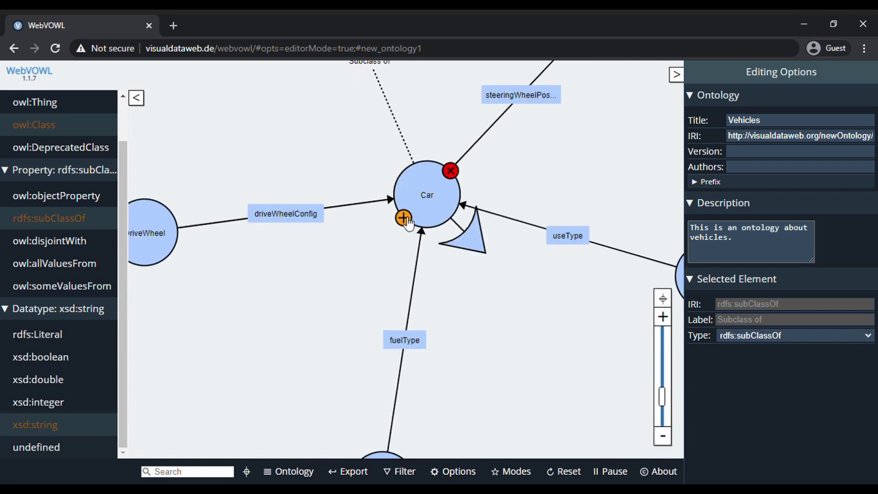
pyautogui.click(403, 218)
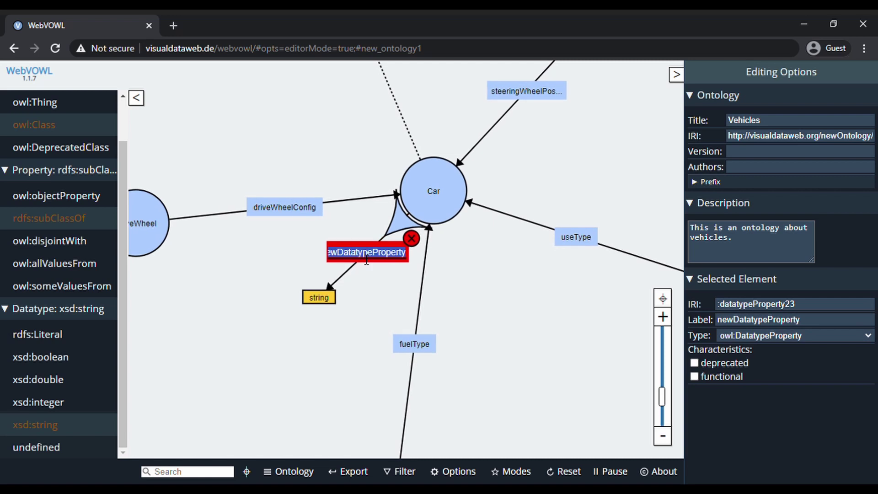
pyautogui.write('color')
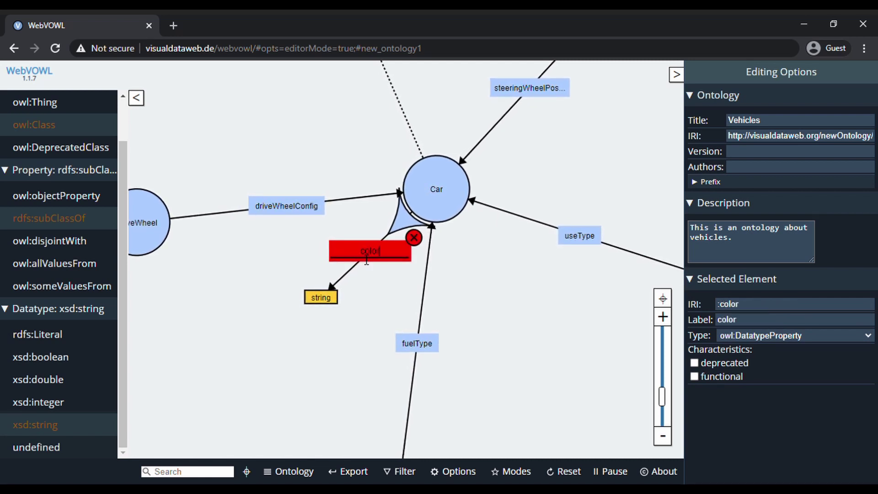
pyautogui.press('Return')
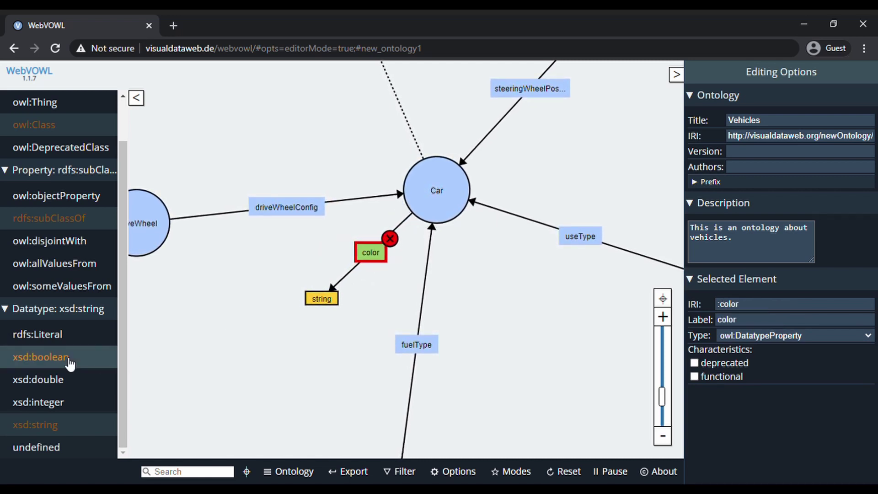
pyautogui.scroll(1, 56, 382)
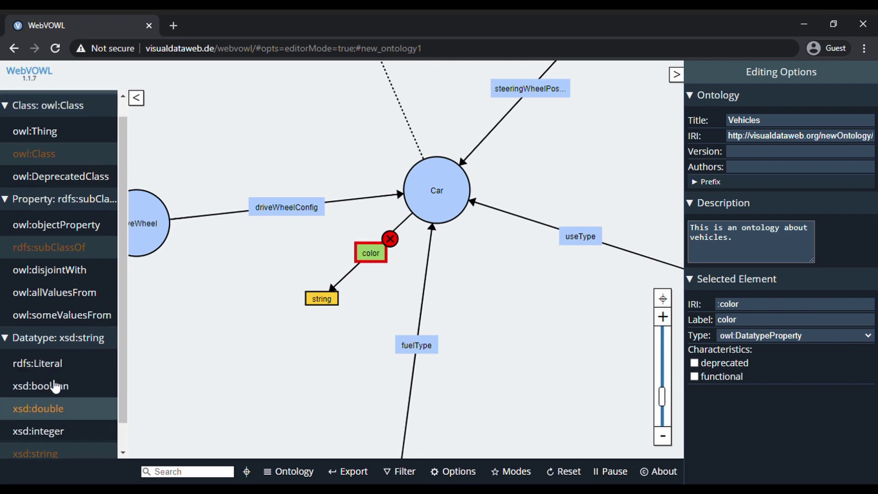
pyautogui.scroll(-1, 58, 420)
pyautogui.click(50, 402)
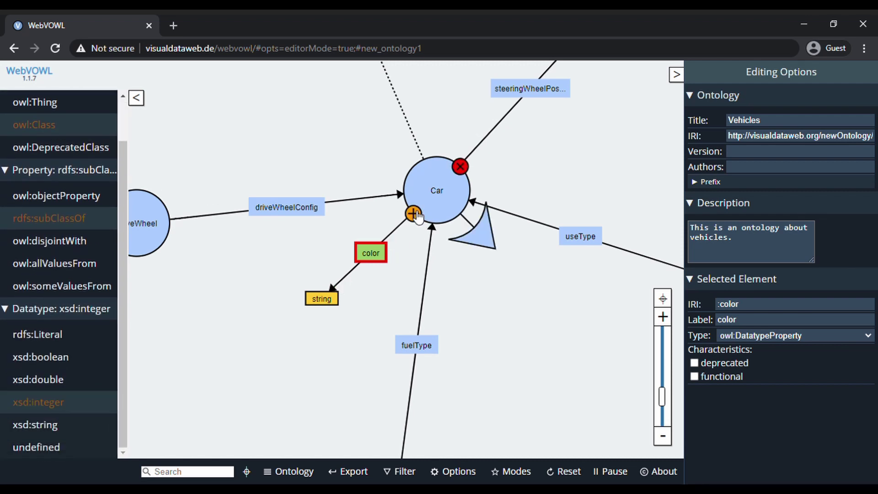
# Add integer datatype properties gears, seatingcapacity and noOfOwners to Car
pyautogui.click(413, 213)
pyautogui.doubleClick(398, 274)
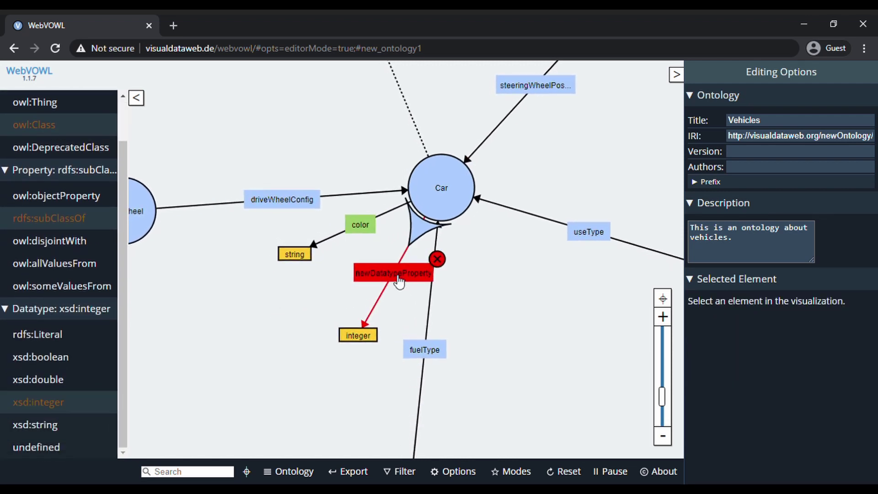
pyautogui.write('gears')
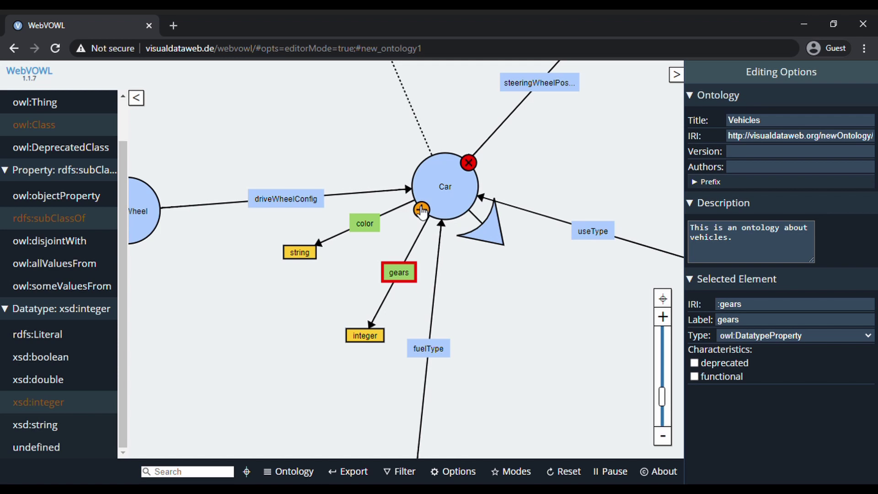
pyautogui.click(421, 211)
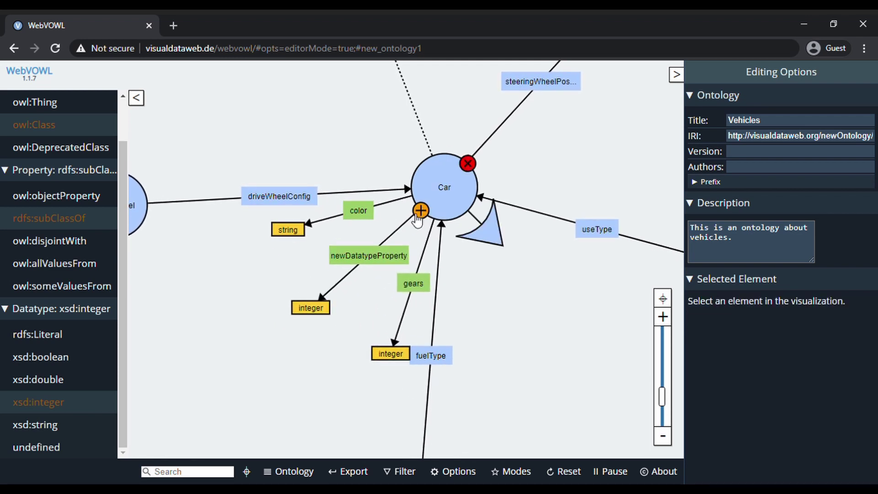
pyautogui.write('sea')
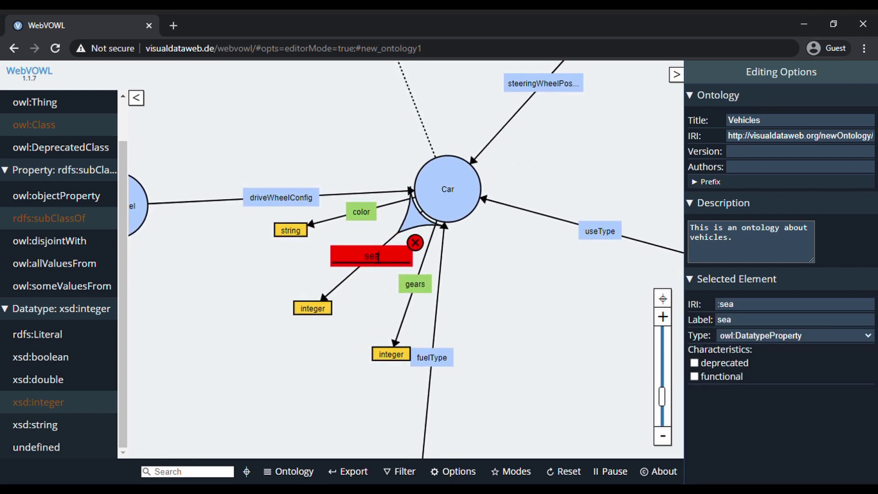
pyautogui.write('tingcapacity')
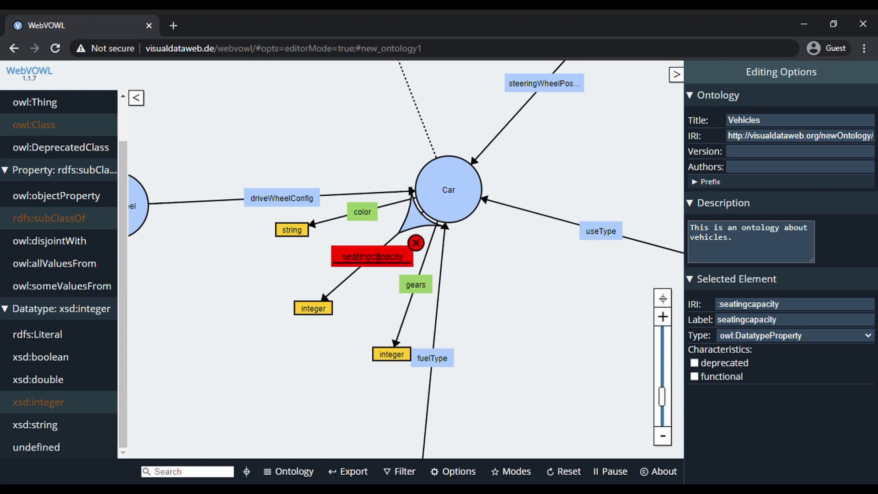
pyautogui.moveTo(429, 213)
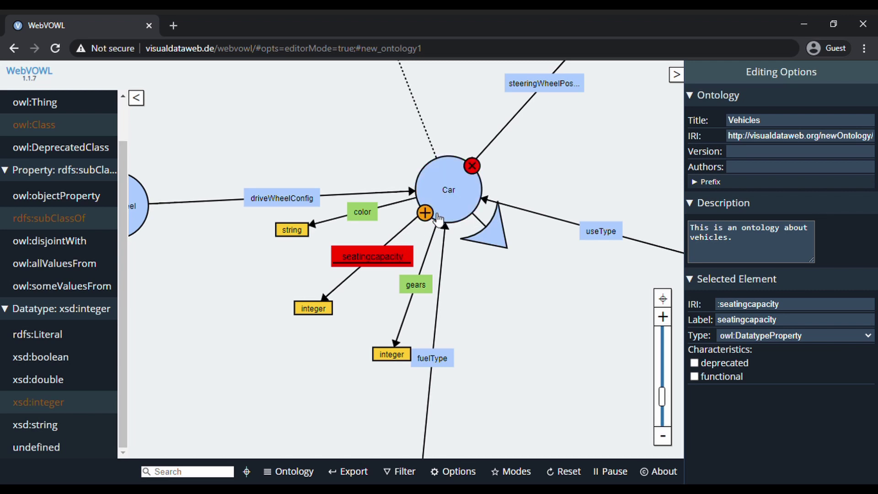
pyautogui.press('Return')
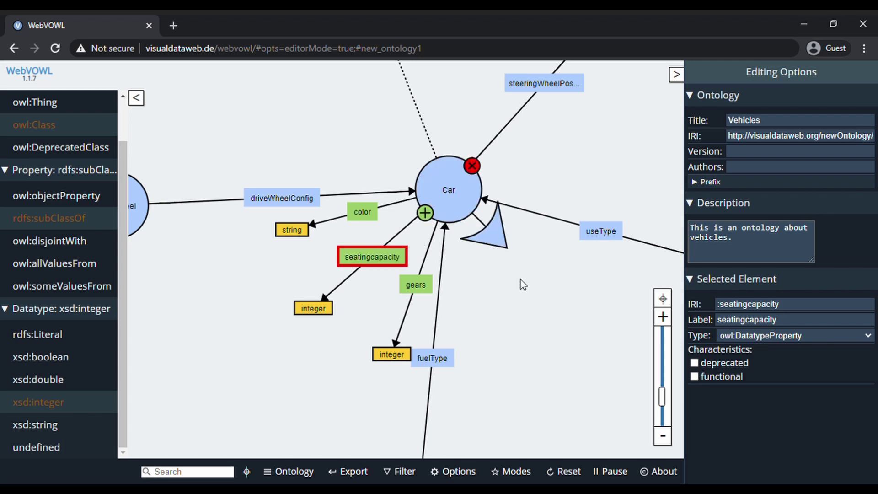
pyautogui.click(426, 214)
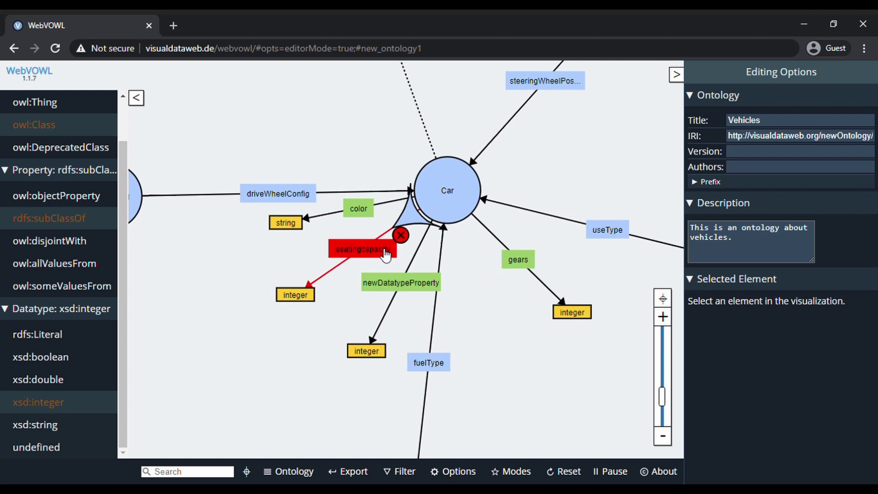
pyautogui.doubleClick(400, 284)
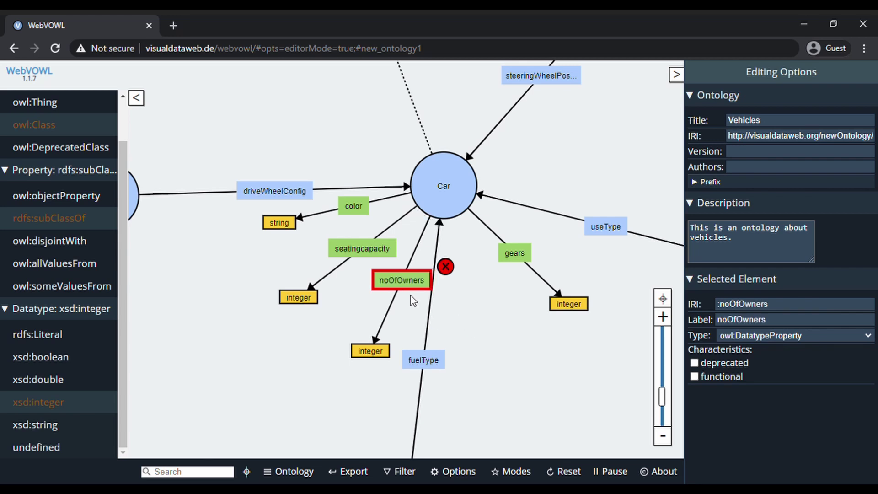
pyautogui.scroll(-5, 413, 300)
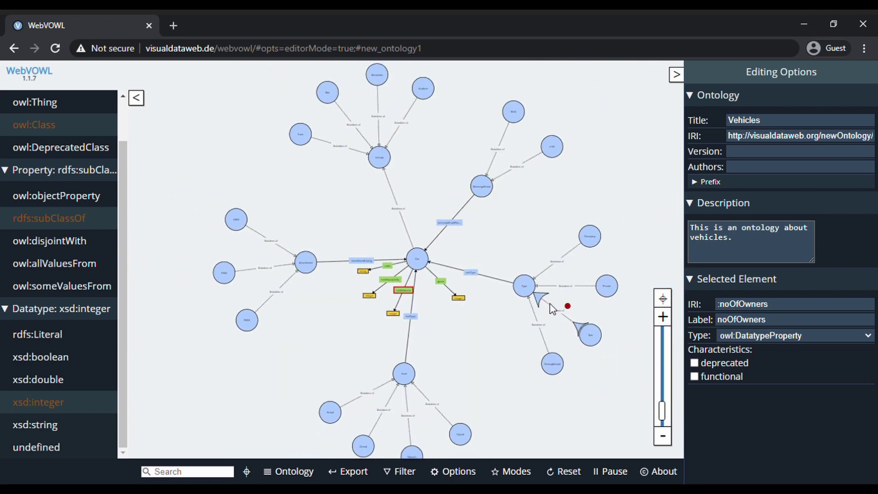
# Lower the class distance option from 200 to 110 to pull the classes closer
pyautogui.moveTo(451, 471)
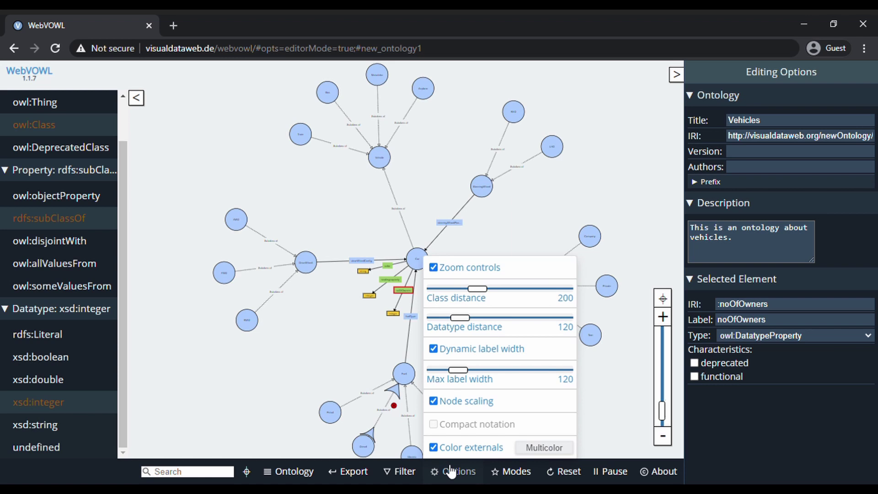
pyautogui.moveTo(475, 289)
pyautogui.mouseDown()
pyautogui.moveTo(454, 290)
pyautogui.moveTo(471, 295)
pyautogui.mouseUp()
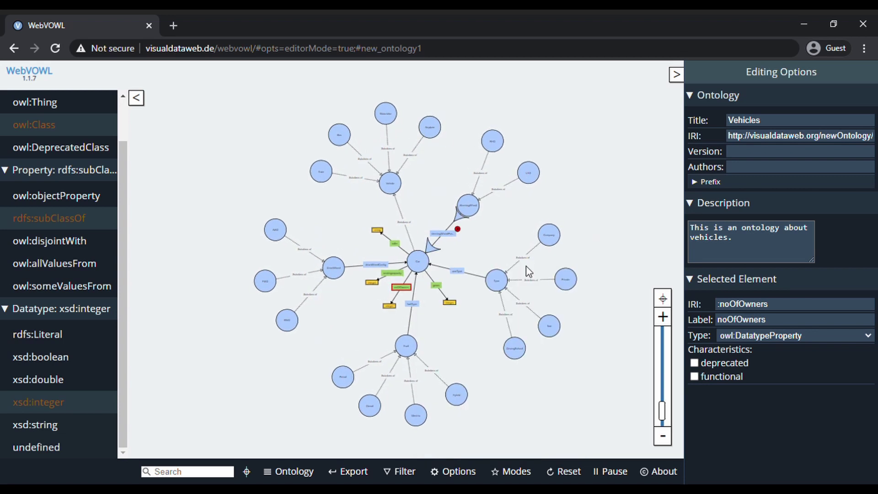
pyautogui.scroll(5, 466, 328)
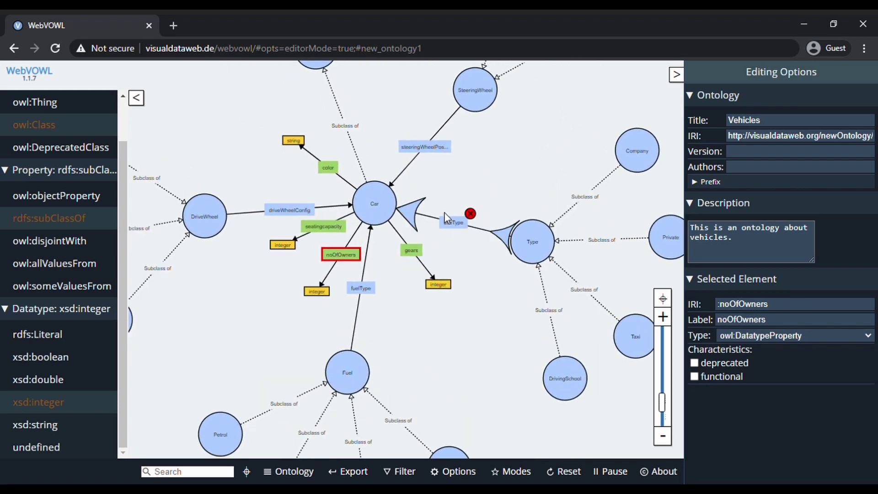
pyautogui.doubleClick(481, 192)
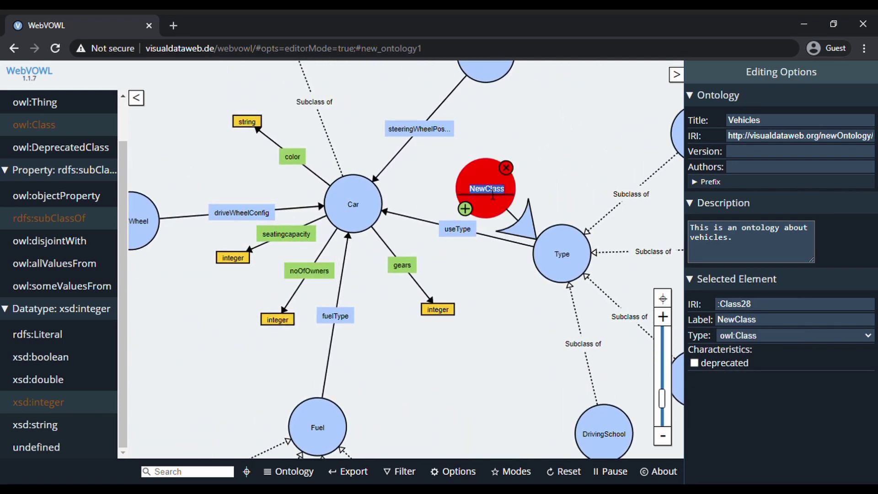
pyautogui.click(503, 167)
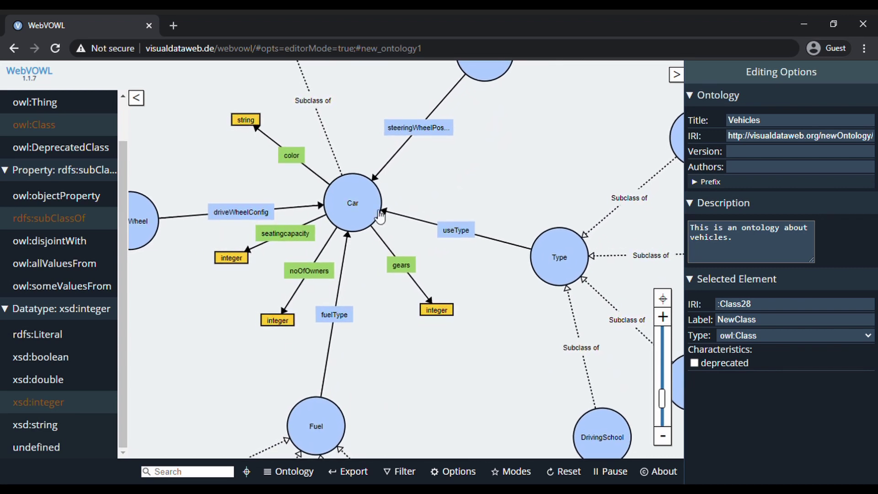
pyautogui.click(335, 230)
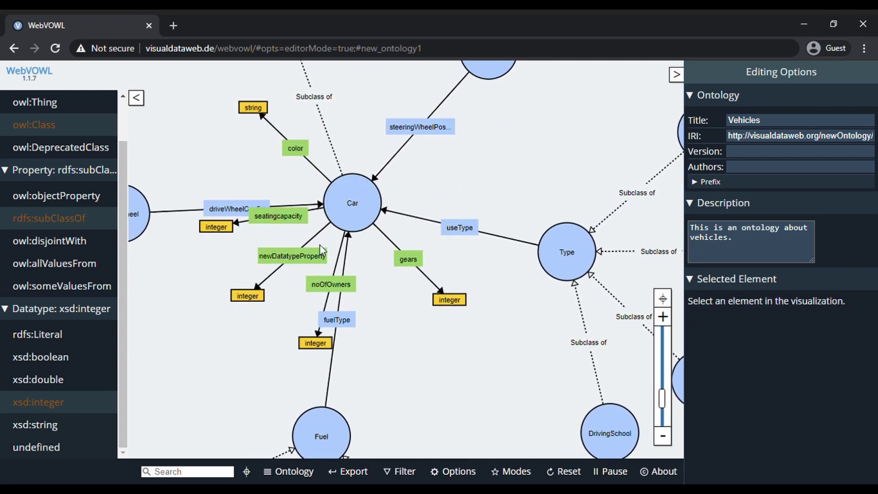
pyautogui.click(329, 250)
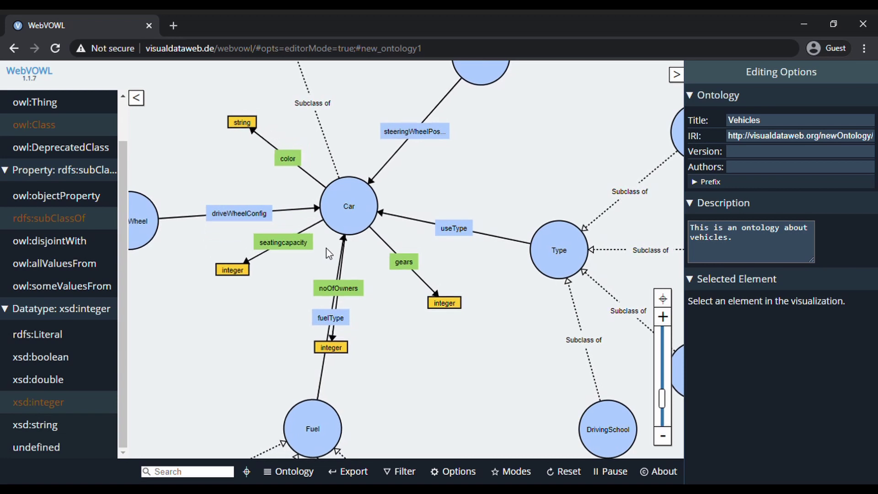
pyautogui.click(329, 228)
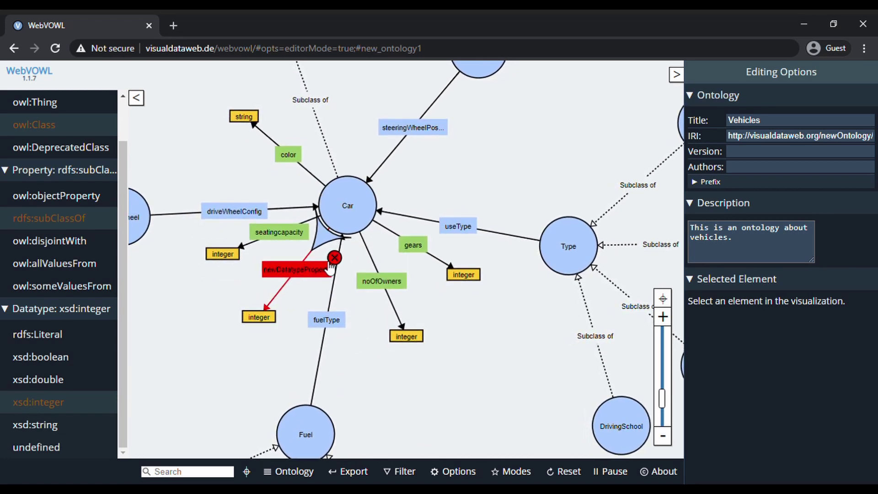
pyautogui.click(332, 254)
pyautogui.scroll(-3, 326, 265)
pyautogui.scroll(-2, 325, 264)
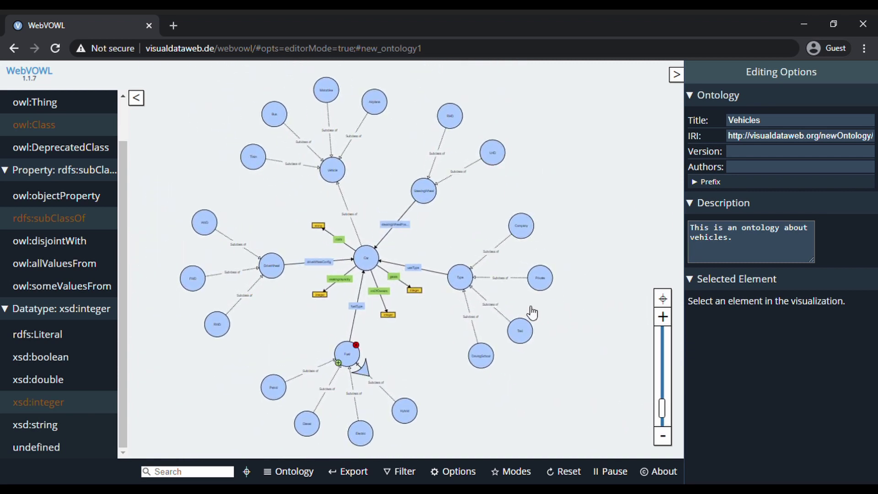
# Export the Vehicles ontology diagram as a download from the Export menu
pyautogui.moveTo(366, 468)
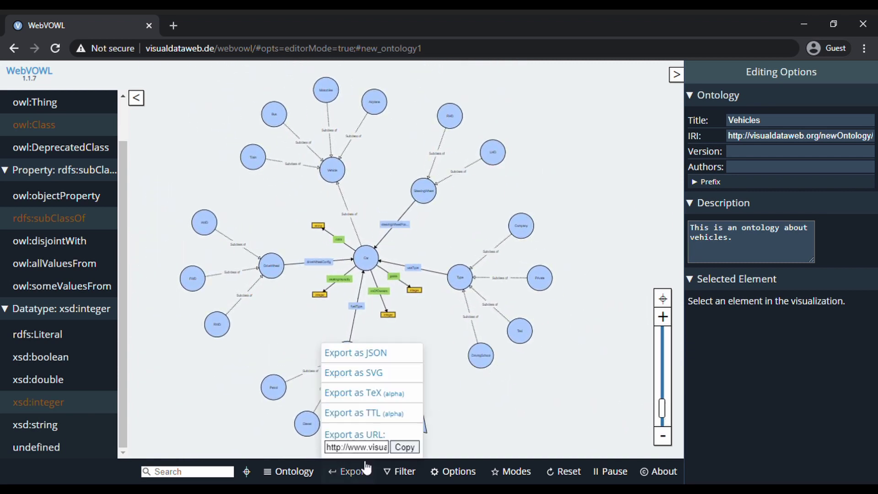
pyautogui.click(366, 371)
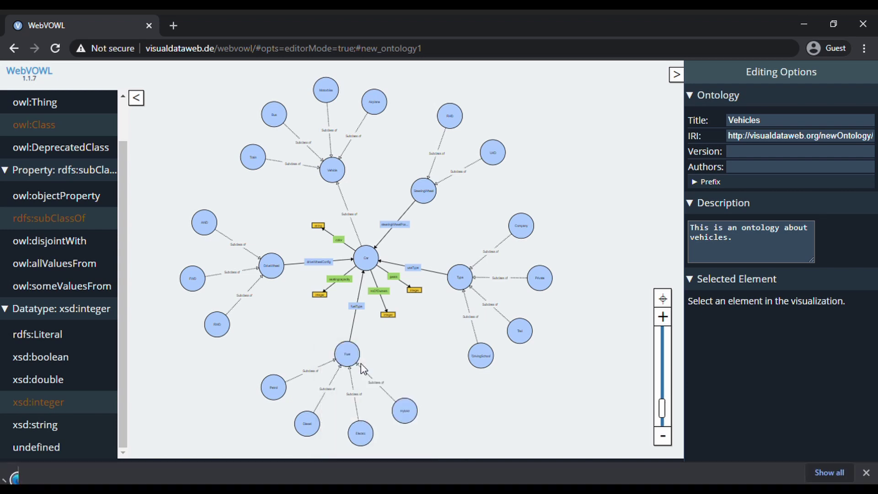